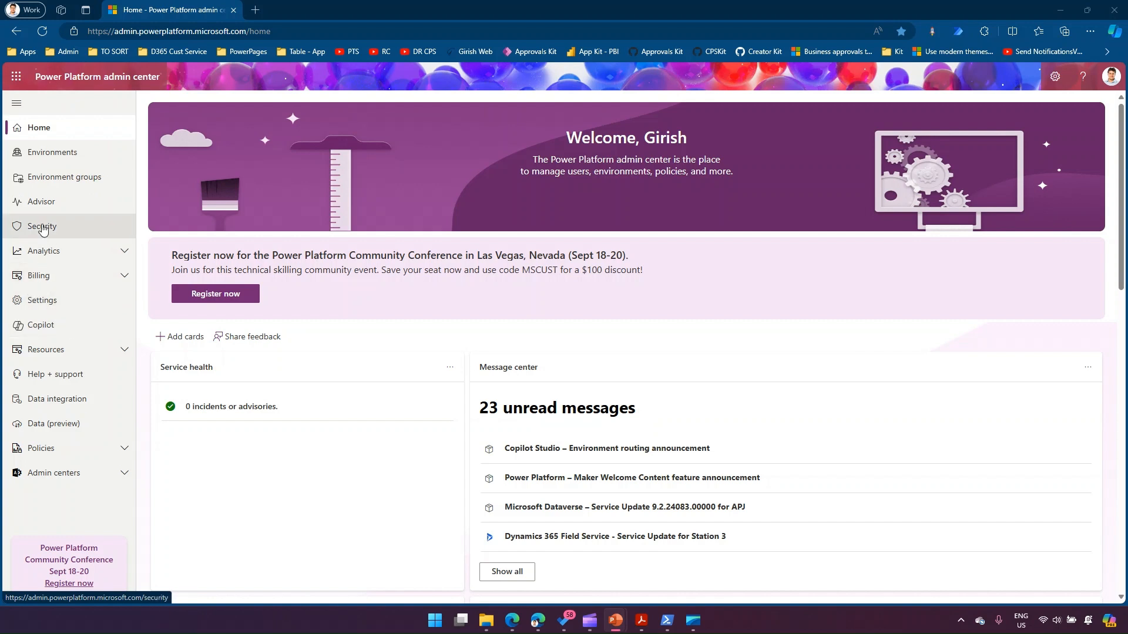
Step: Open the Security page and review the remaining recommendations for the environments and the tenant
click(68, 229)
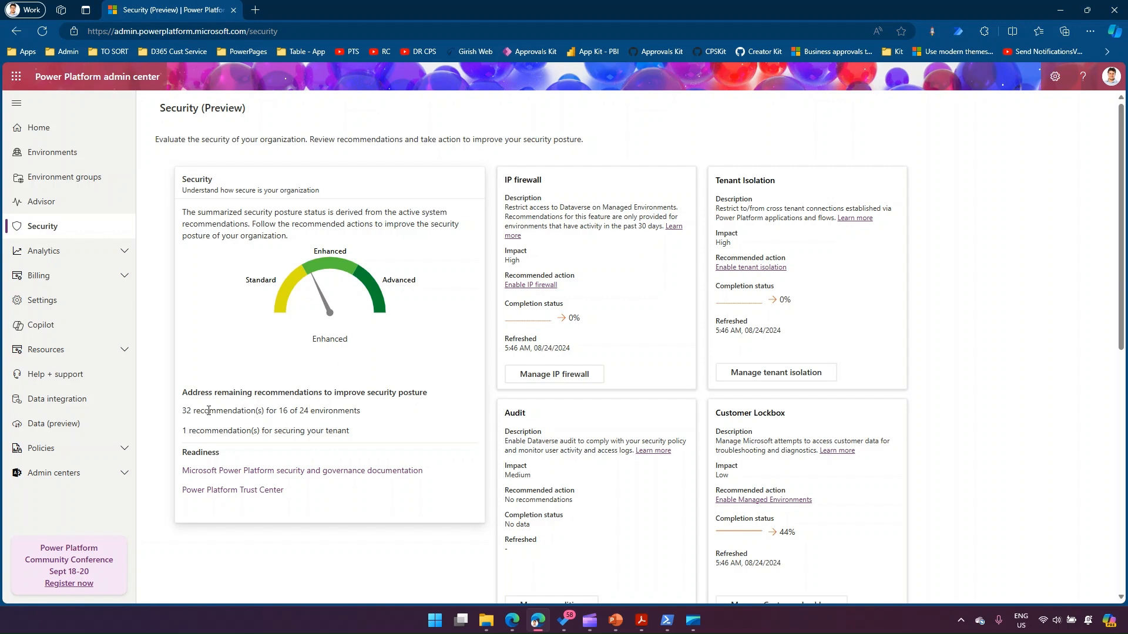
drag(184, 392, 438, 407)
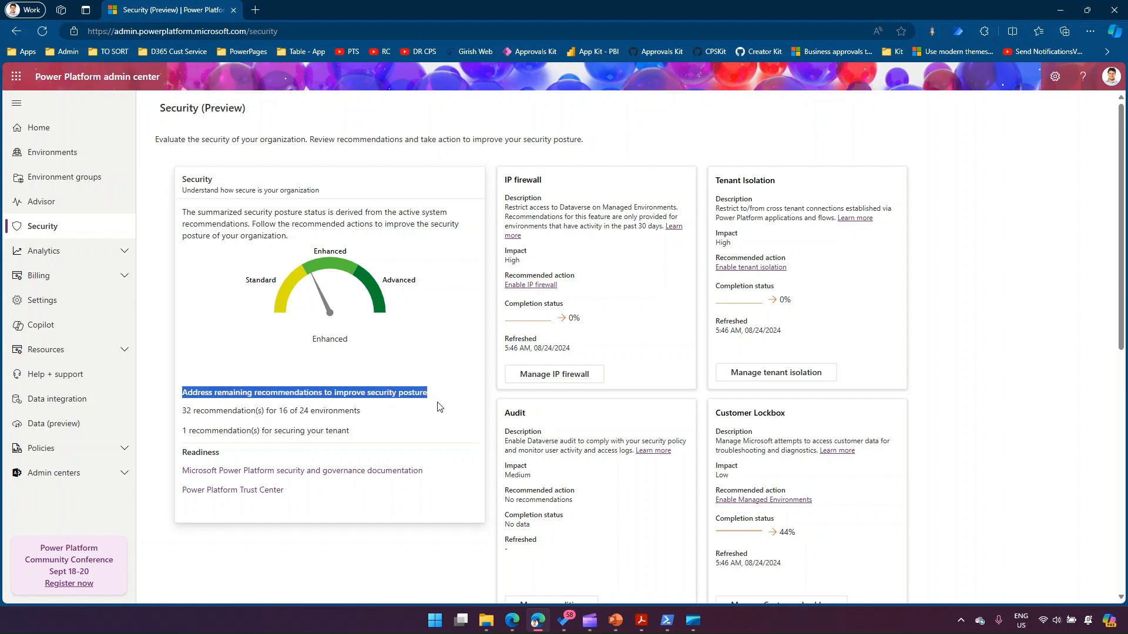
drag(184, 415, 362, 413)
click(306, 411)
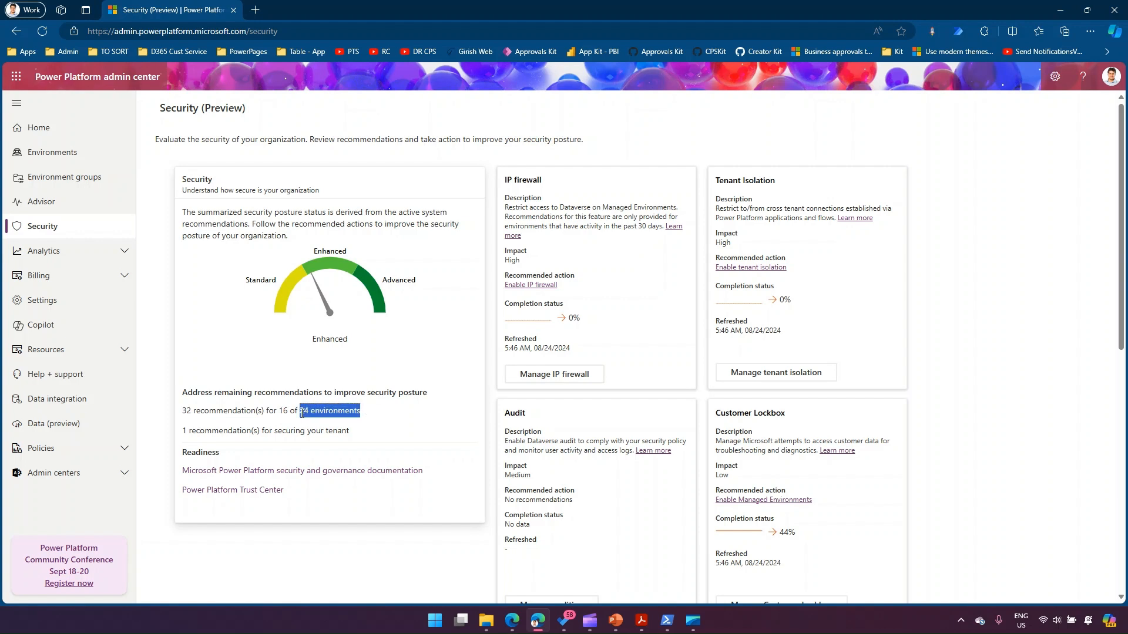
drag(275, 412, 290, 410)
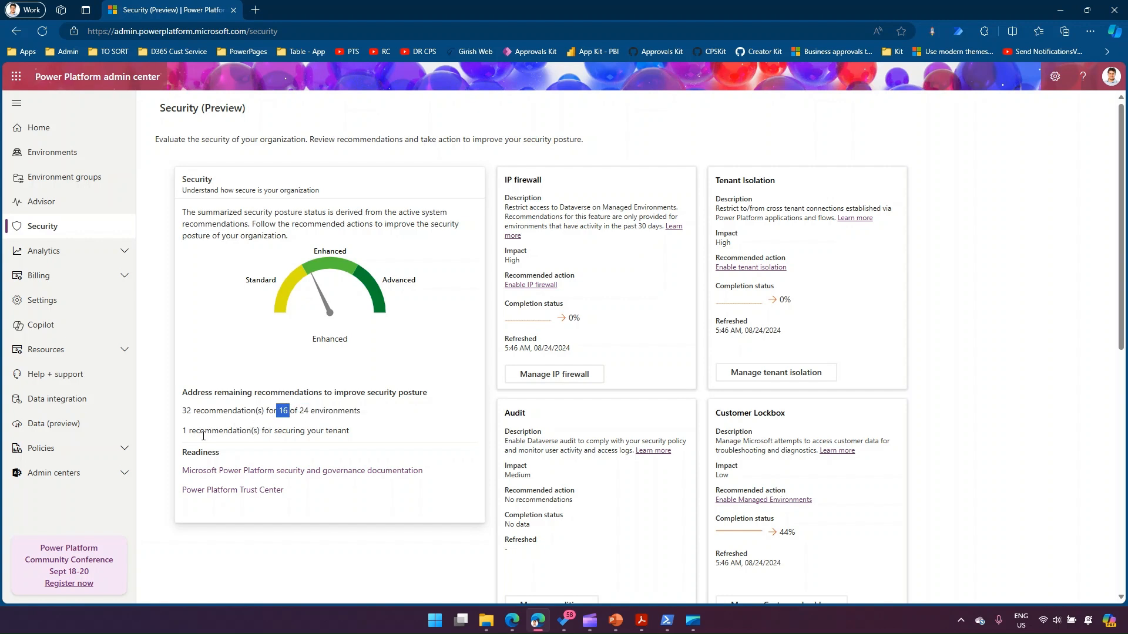
drag(187, 432, 341, 438)
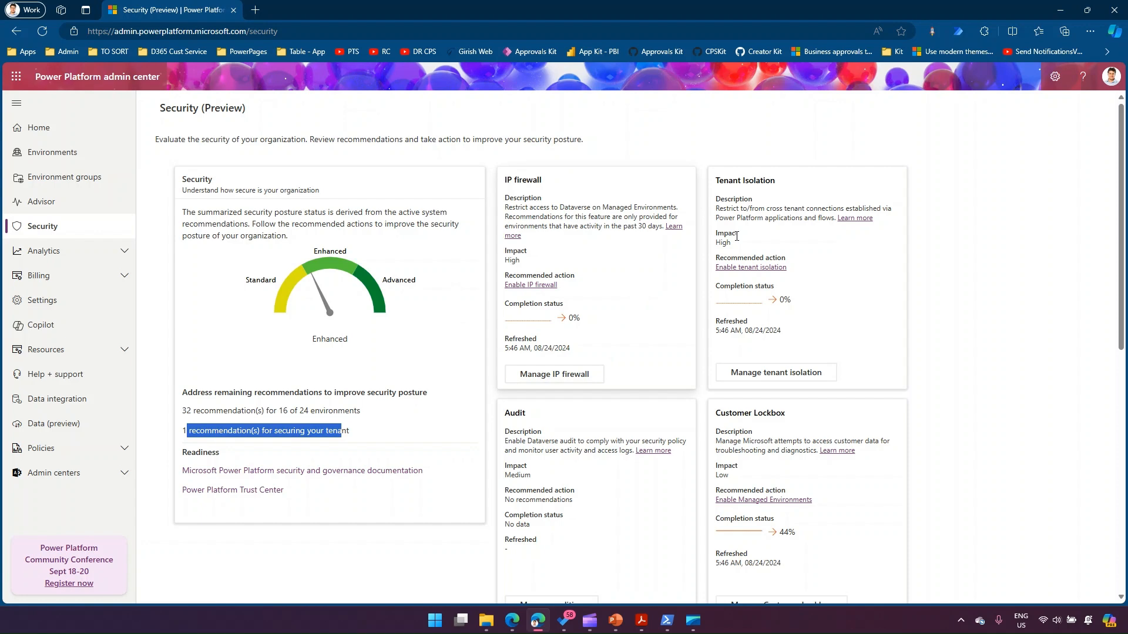
Step: Enlarge the Security page and look through the feature cards from IP firewall and Tenant Isolation to Environments Azure vNet
scroll(812, 458, down, 4)
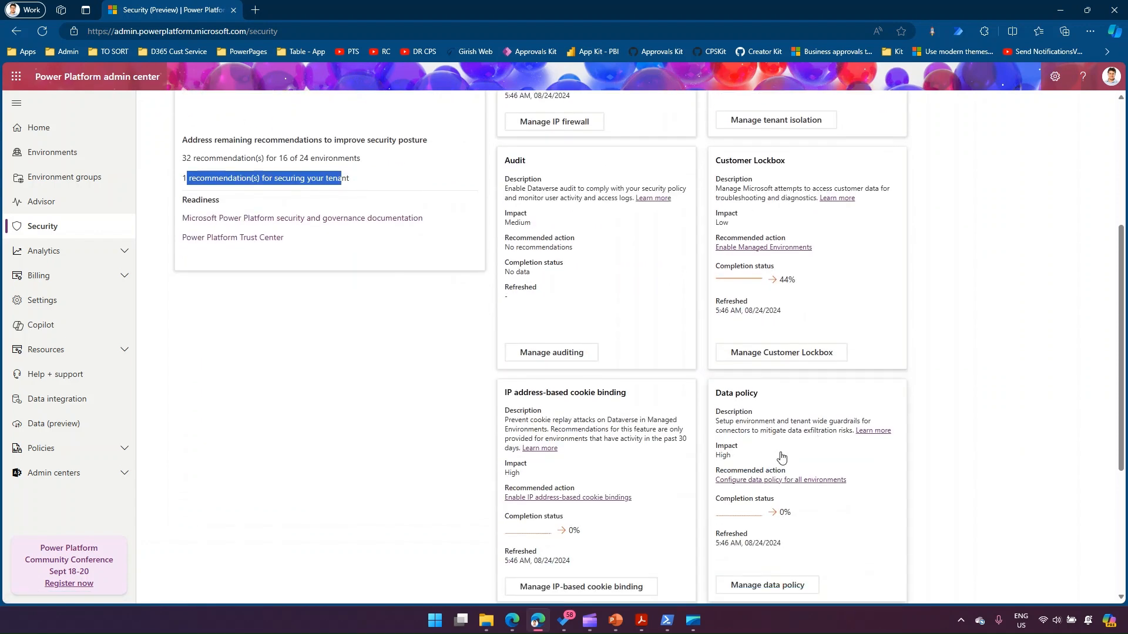
scroll(693, 423, down, 4)
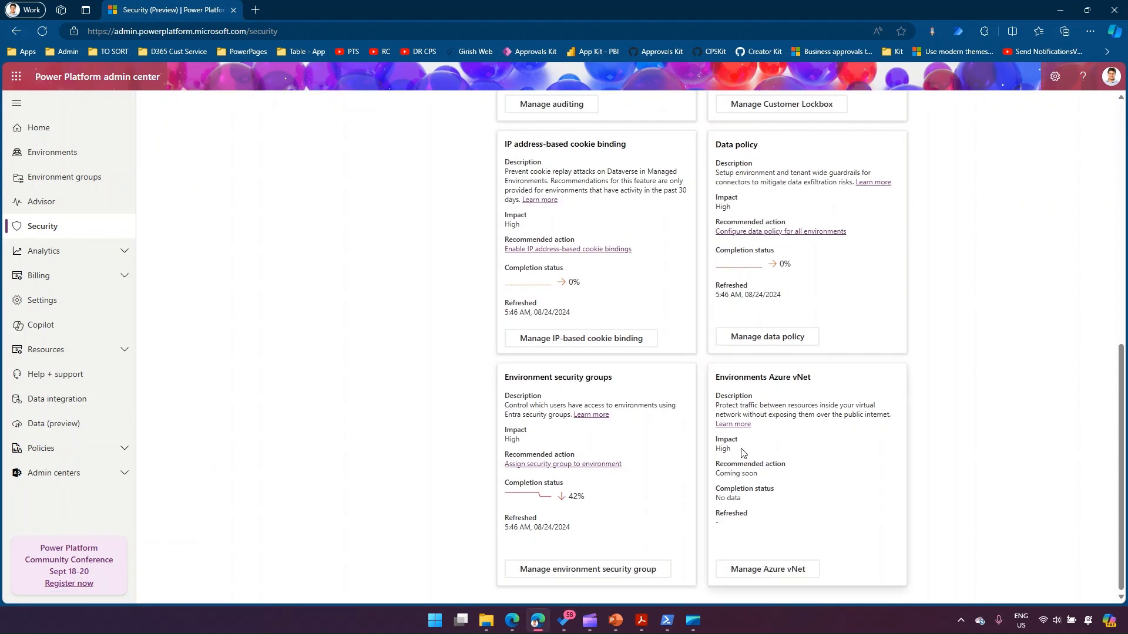
scroll(729, 412, up, 1)
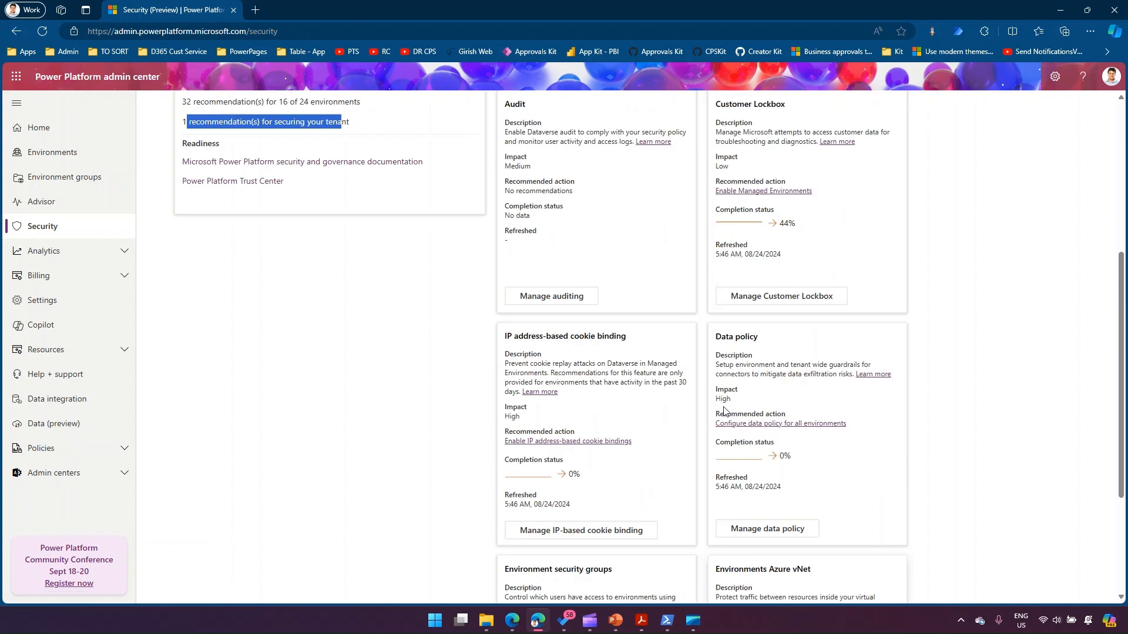
scroll(727, 412, up, 7)
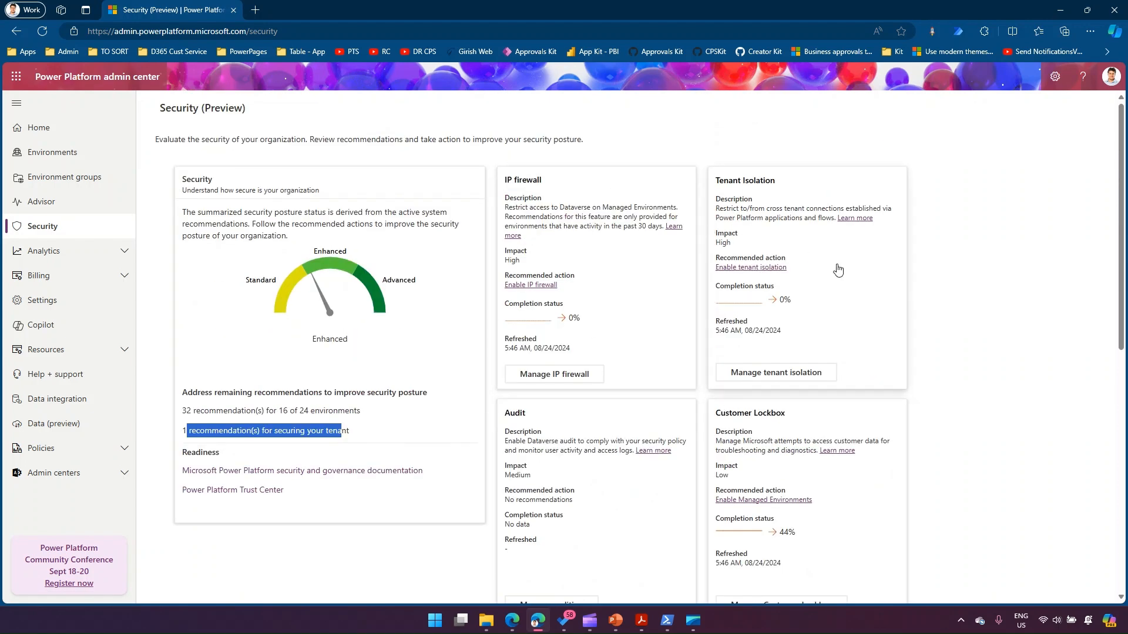
key(ctrl+plus)
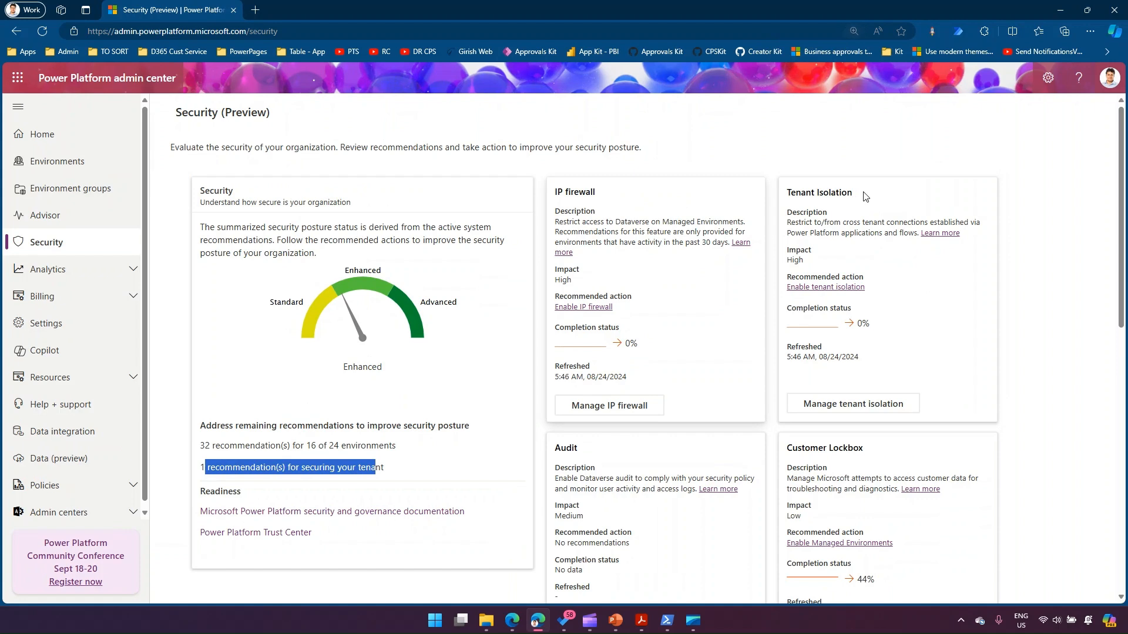
drag(1123, 289, 1118, 579)
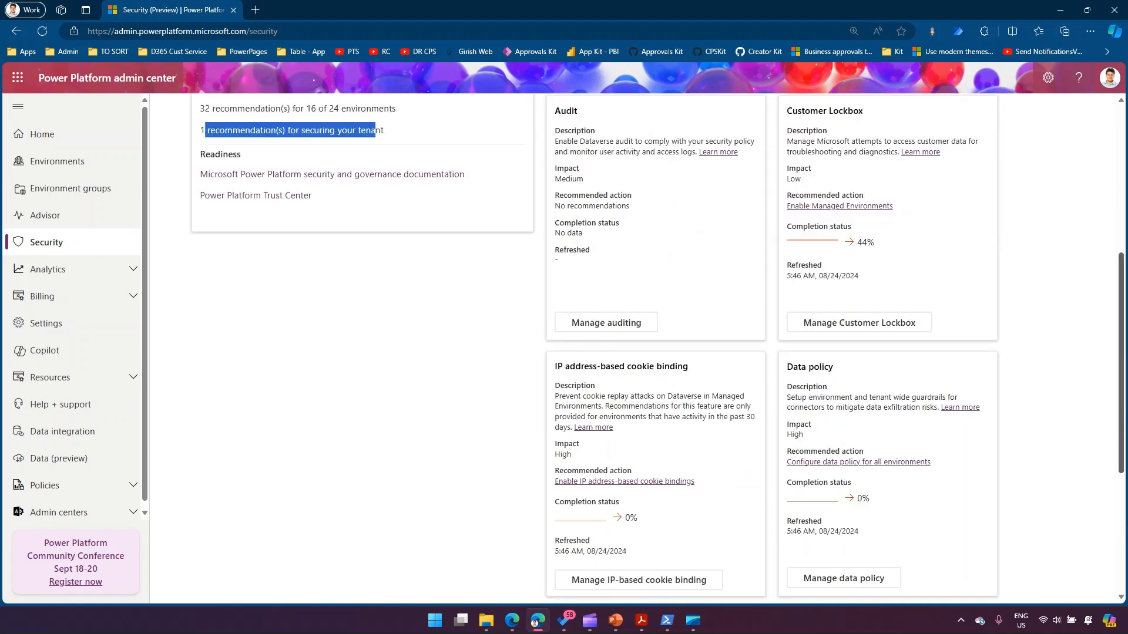
scroll(646, 353, up, 5)
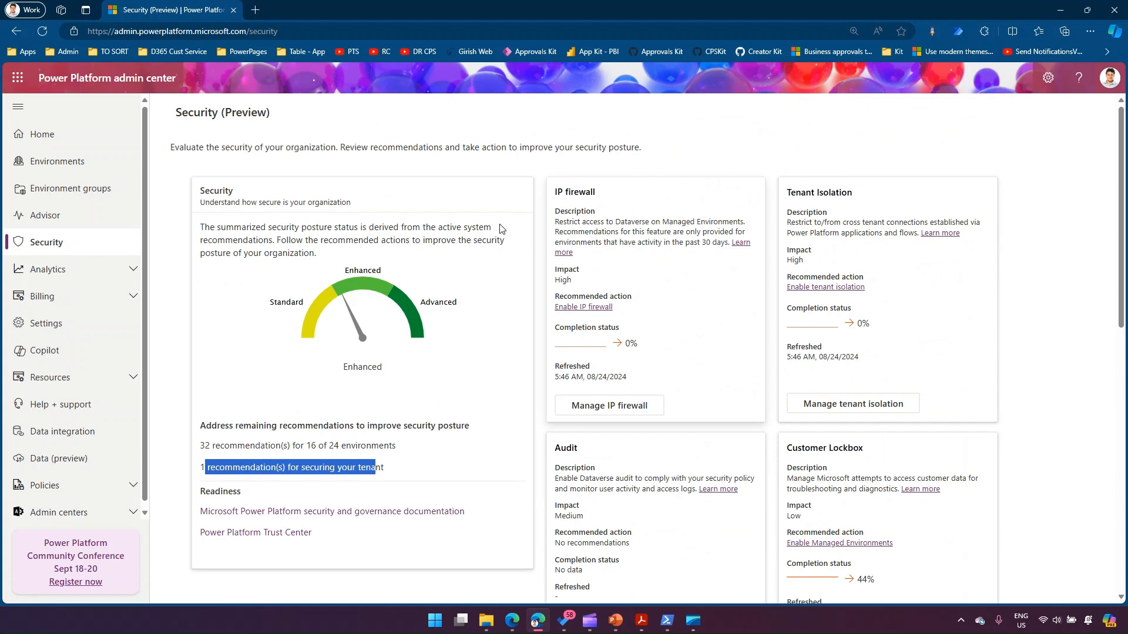
Step: Open the admin center in a new browser tab and bring up the settings of the Preview US production environment
click(255, 9)
click(74, 52)
click(115, 71)
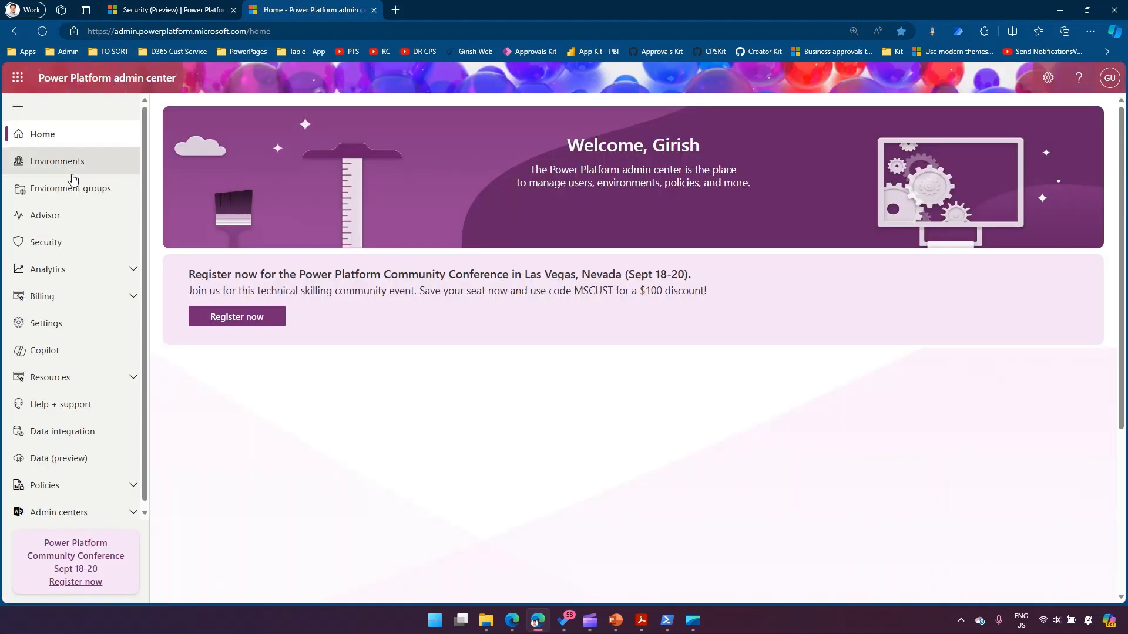
click(85, 162)
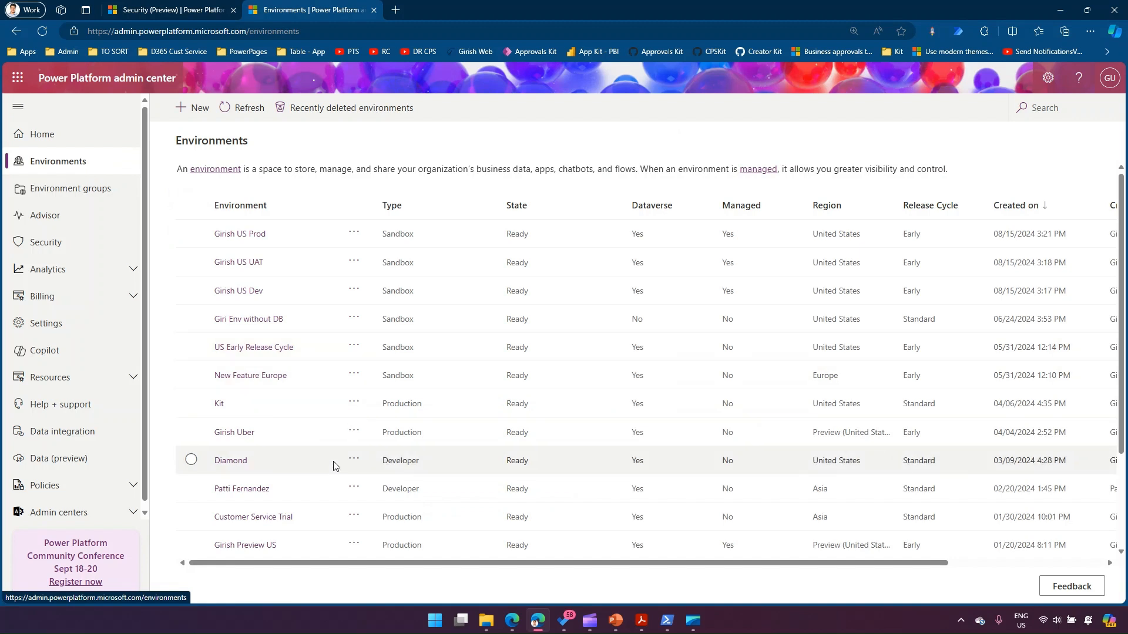
scroll(297, 461, down, 2)
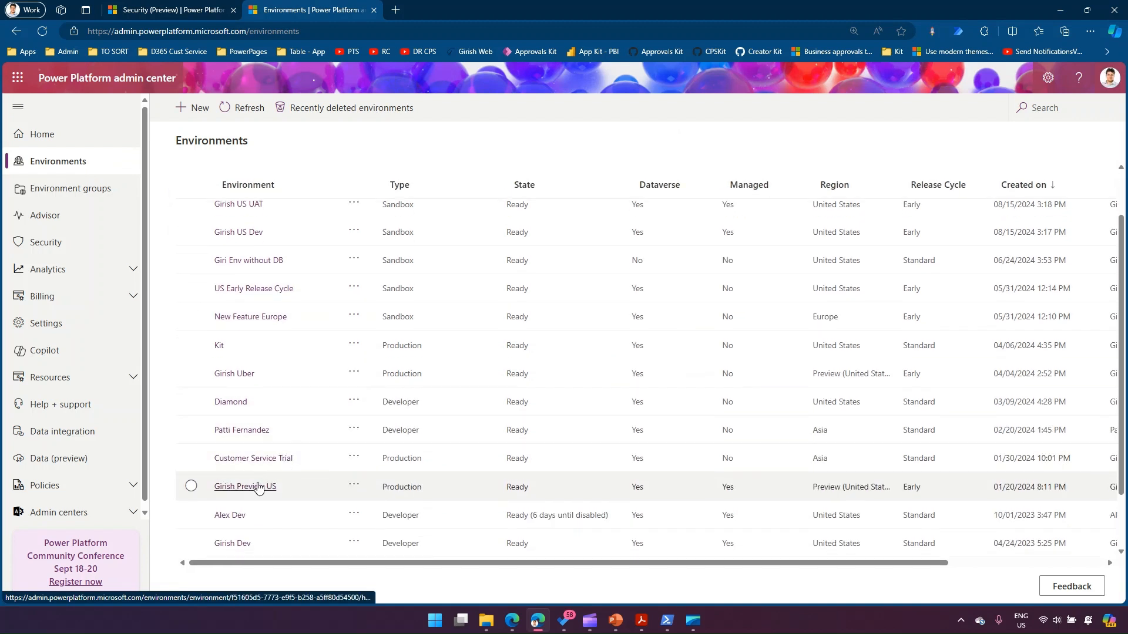
click(258, 490)
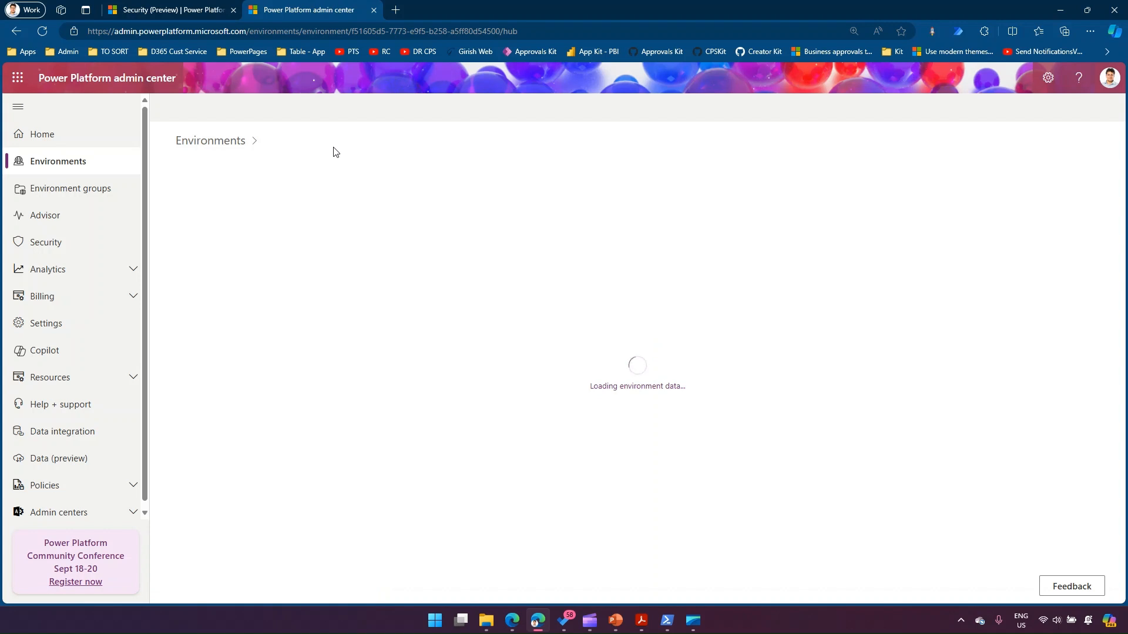
click(469, 118)
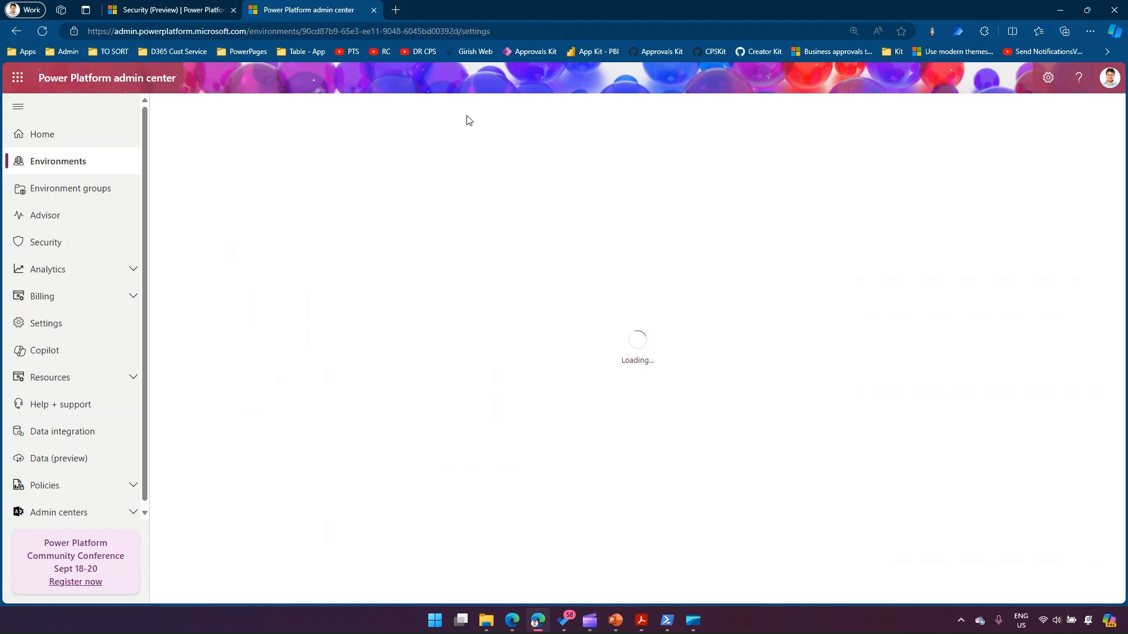
Step: Expand the Product settings of the Preview US environment and open its Privacy + Security page
click(155, 6)
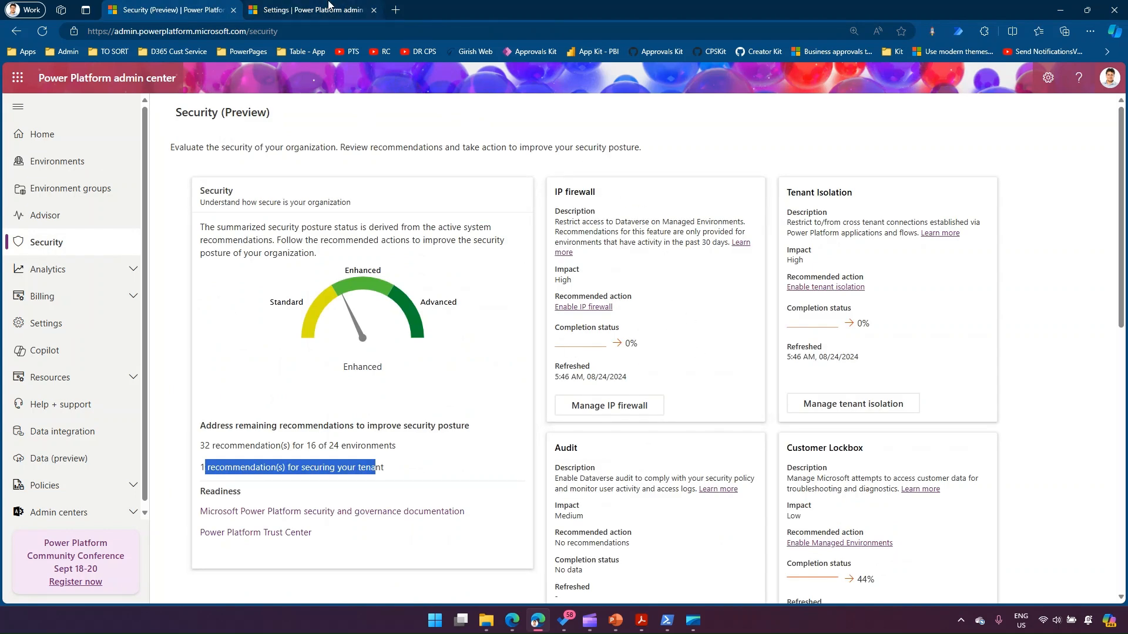
click(311, 10)
click(202, 205)
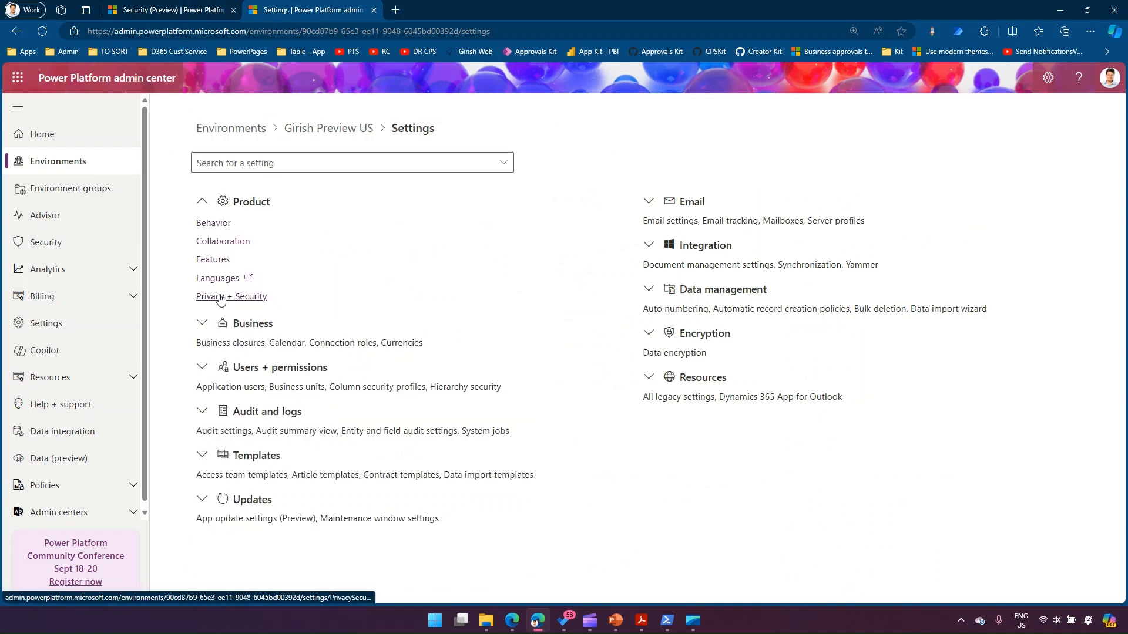
click(241, 299)
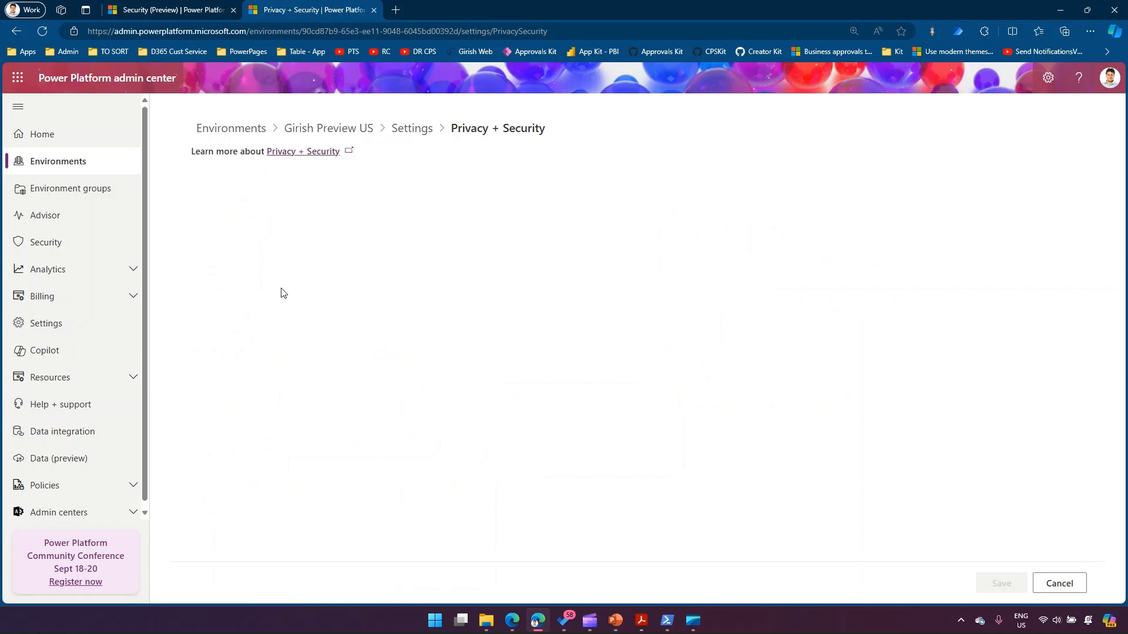
Step: Turn on the IP address based firewall rule (Preview) in the environment's IP address settings
scroll(682, 335, down, 1)
scroll(682, 335, down, 5)
scroll(691, 367, down, 4)
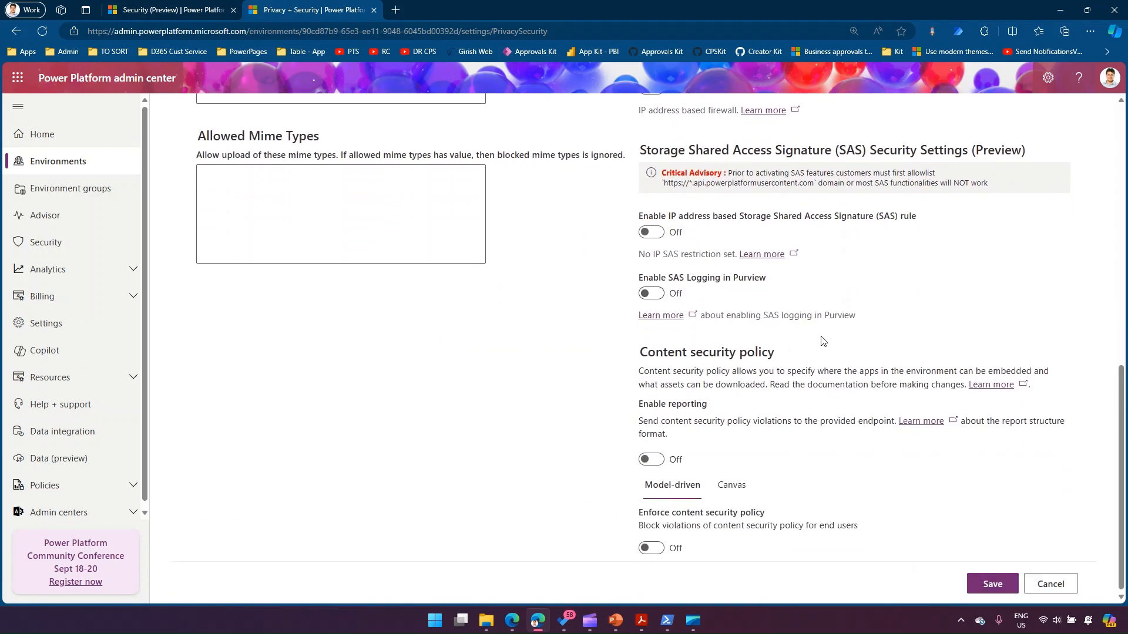
scroll(699, 416, up, 2)
scroll(699, 415, up, 3)
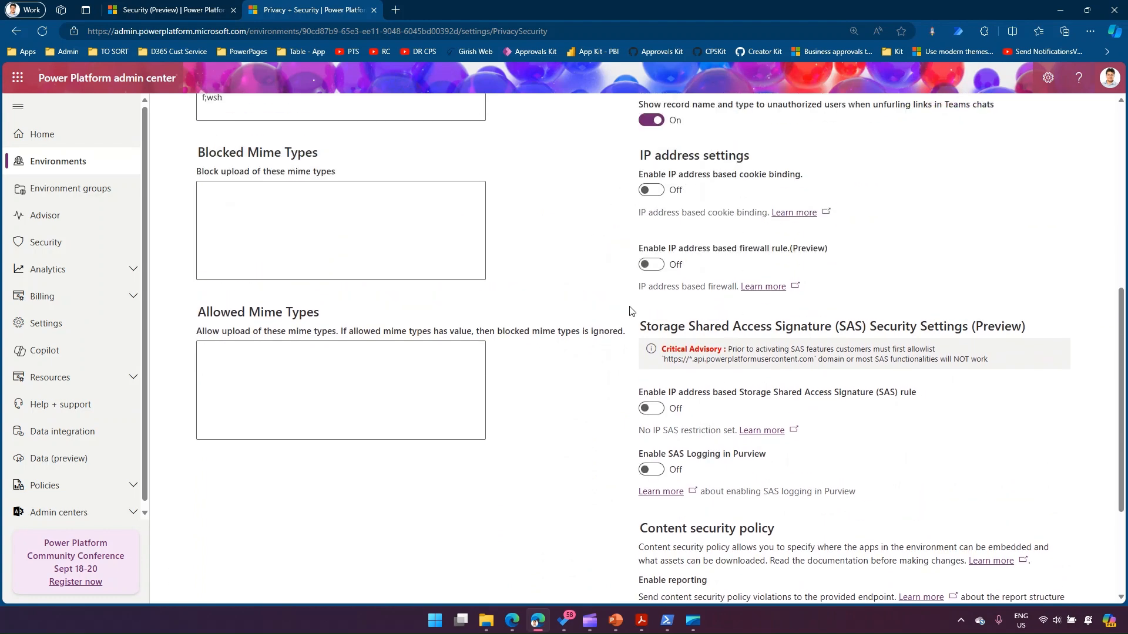
scroll(813, 344, up, 3)
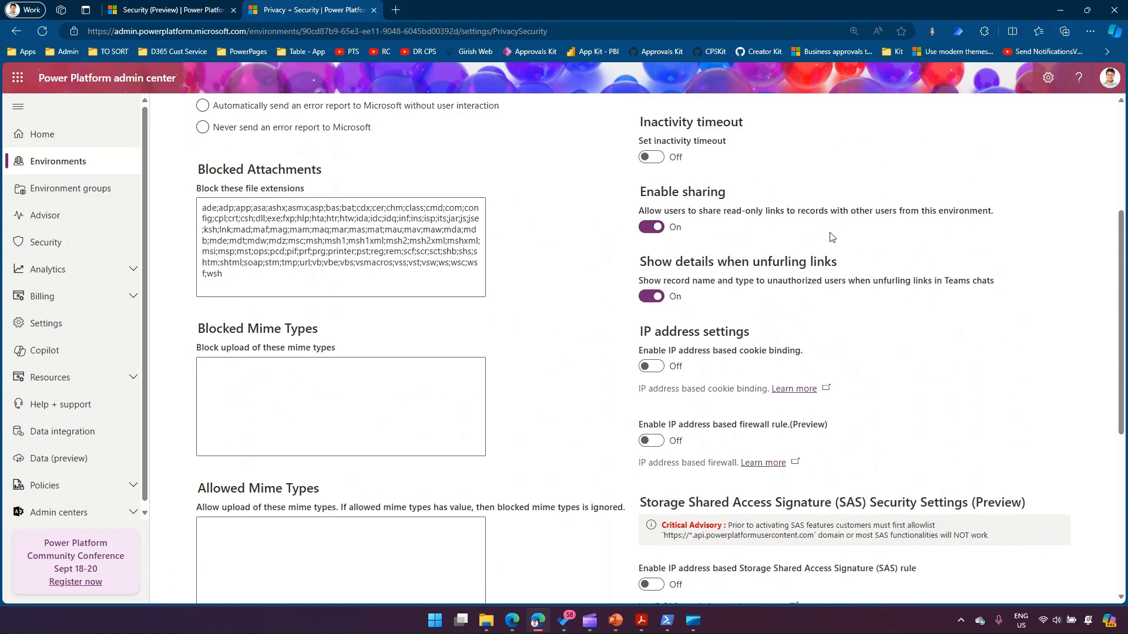
click(656, 444)
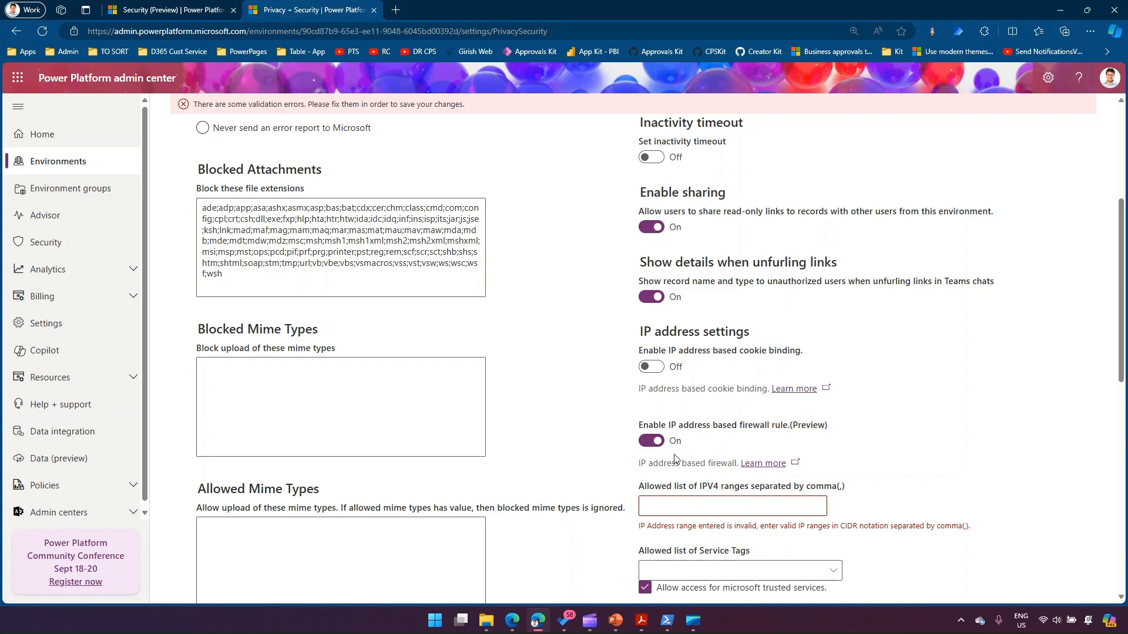
Step: Compare the IP firewall card's completion status on the Security page with the environment's firewall rule setting
click(188, 10)
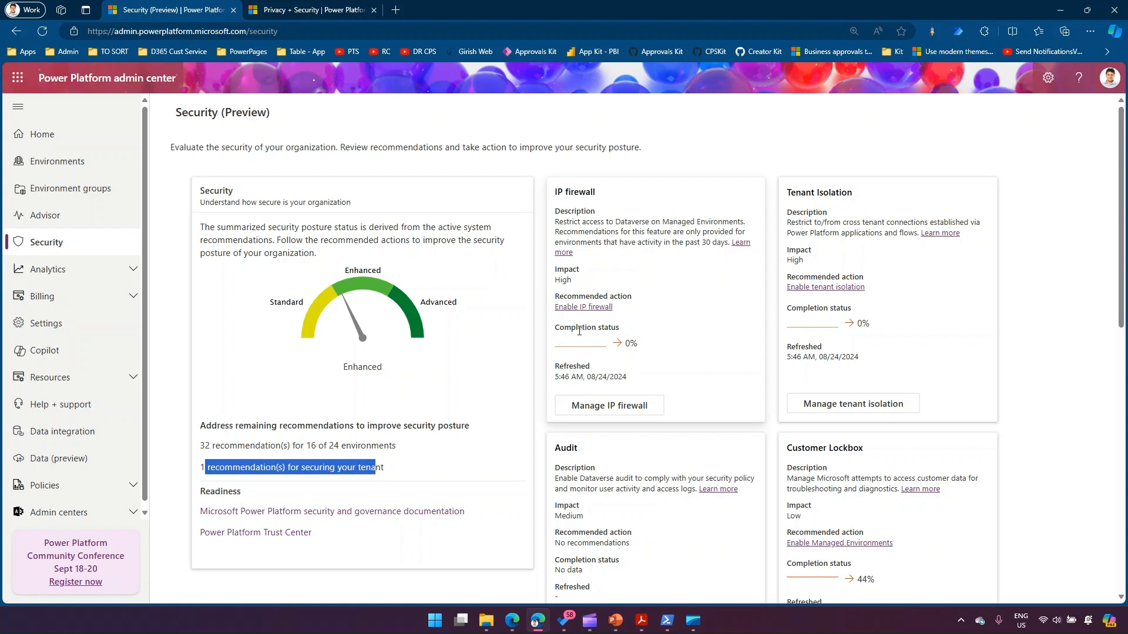
mouse_move(550, 324)
mouse_down()
mouse_move(585, 352)
mouse_move(652, 356)
mouse_move(684, 338)
mouse_move(656, 338)
mouse_up()
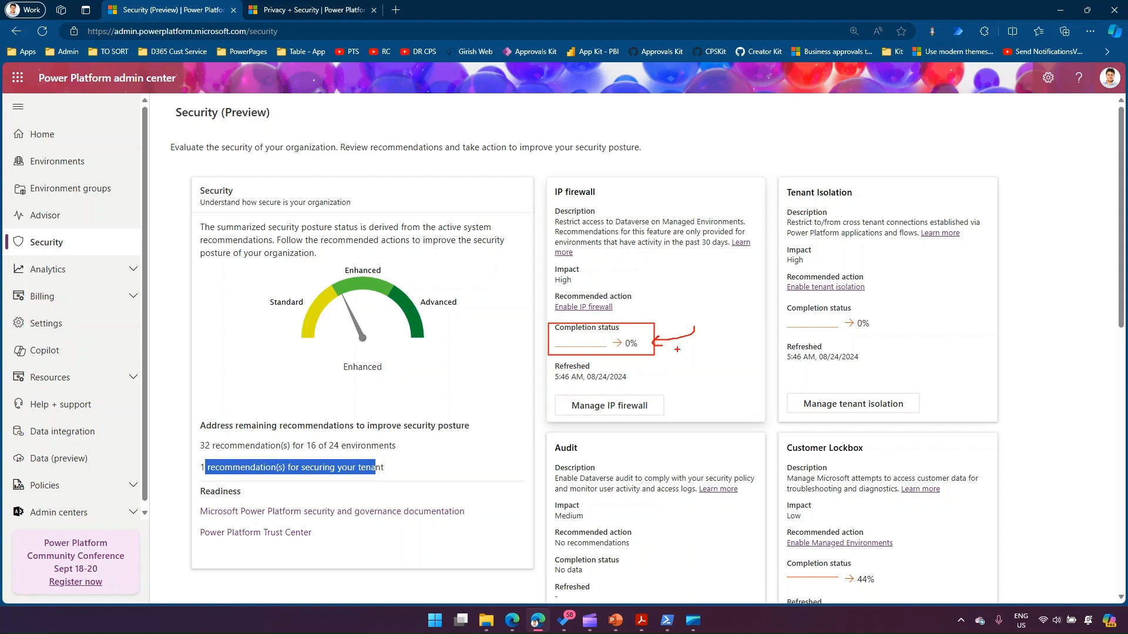
key(Escape)
click(317, 10)
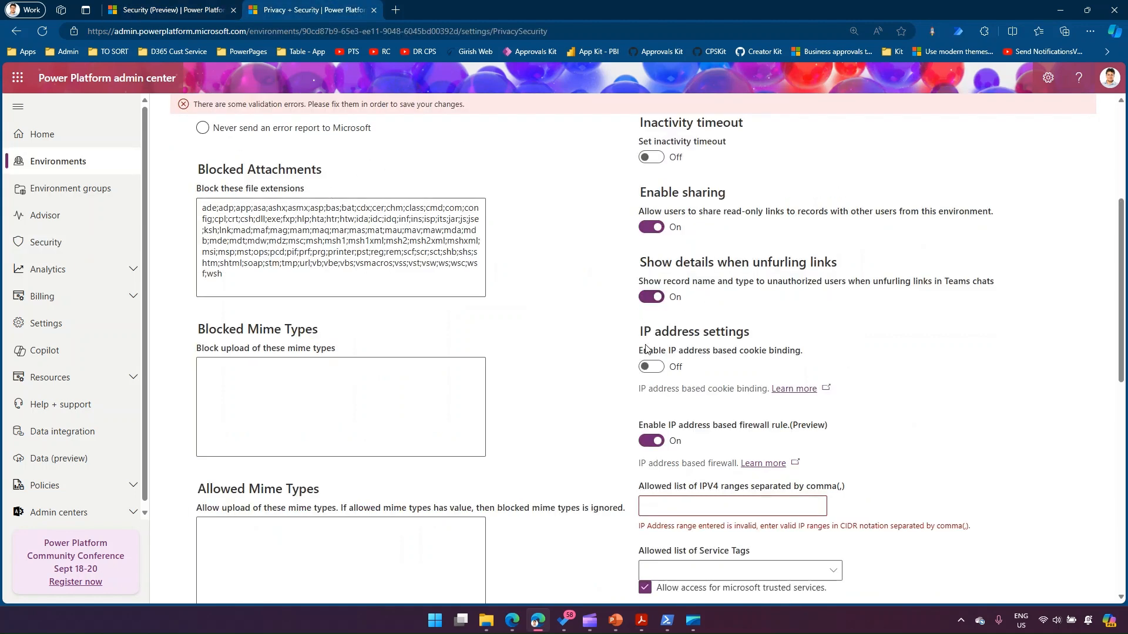
click(131, 7)
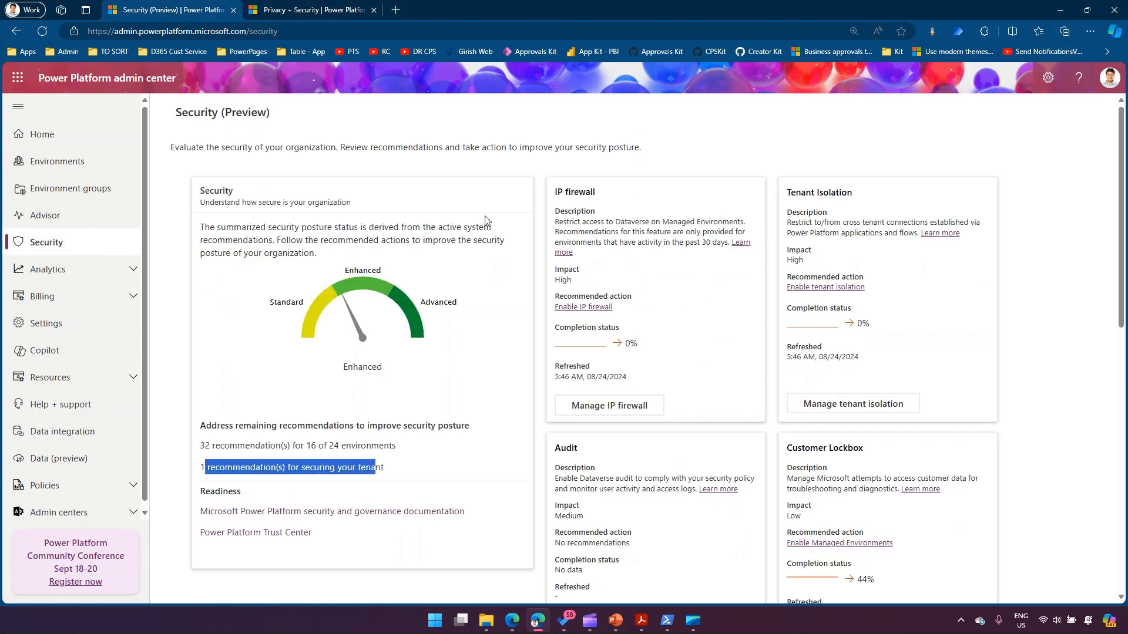
Step: Open IP firewall management from the Security page and read the note about Managed Environments with Dataverse
click(604, 410)
drag(550, 113, 745, 116)
click(717, 117)
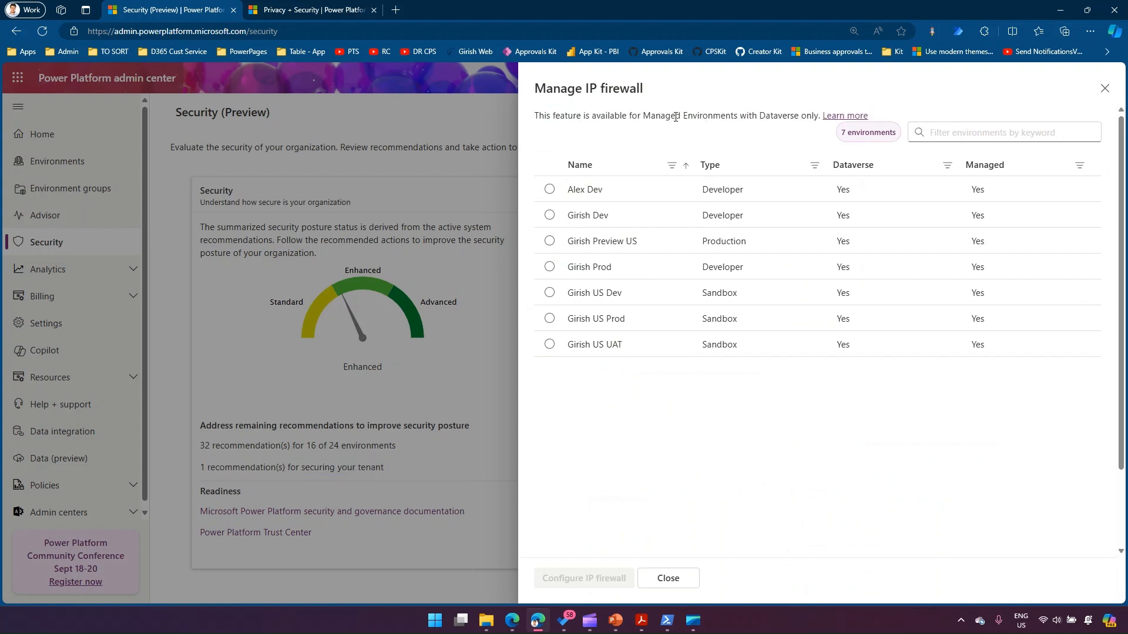
drag(643, 116, 797, 115)
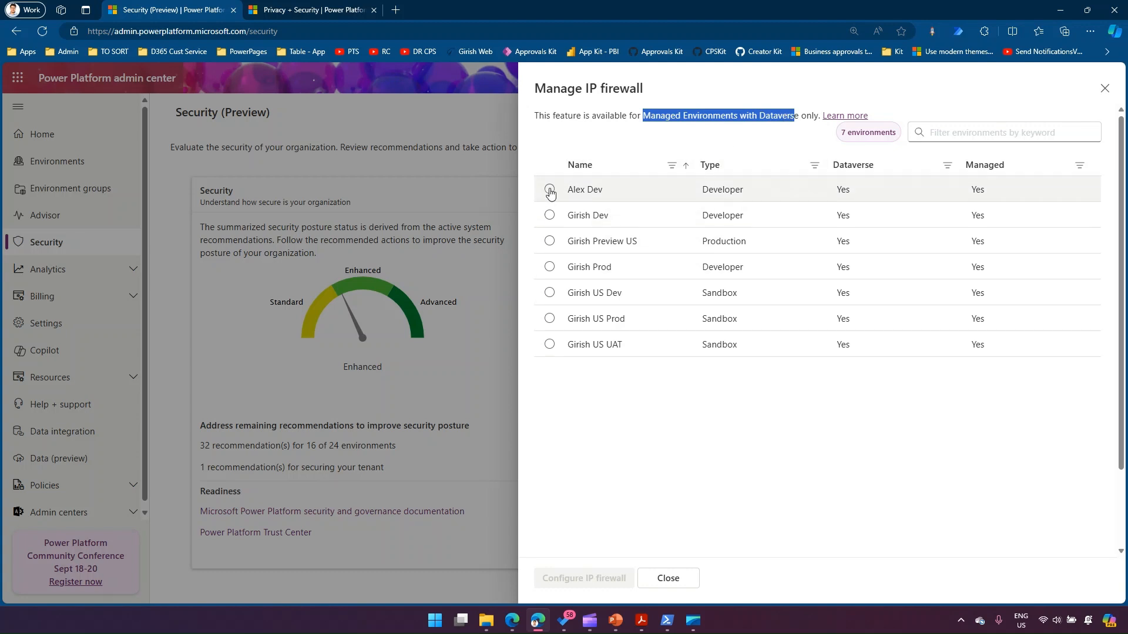
Step: Open the IP firewall configuration for the developer-type Prod environment, view its IP address settings, and leave without saving
click(550, 267)
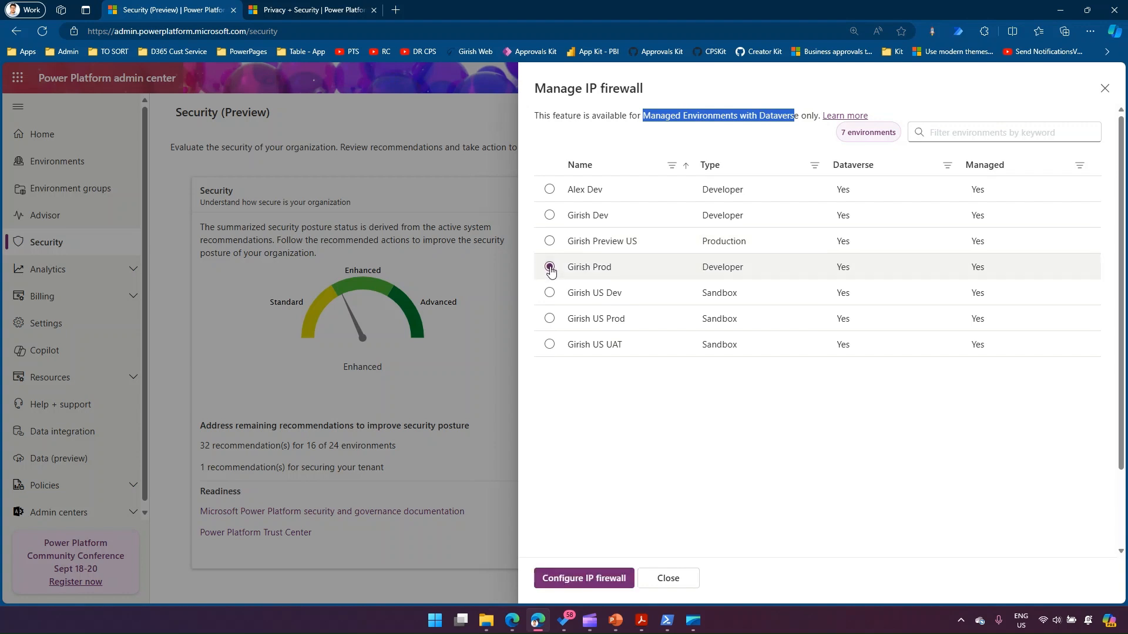
click(600, 580)
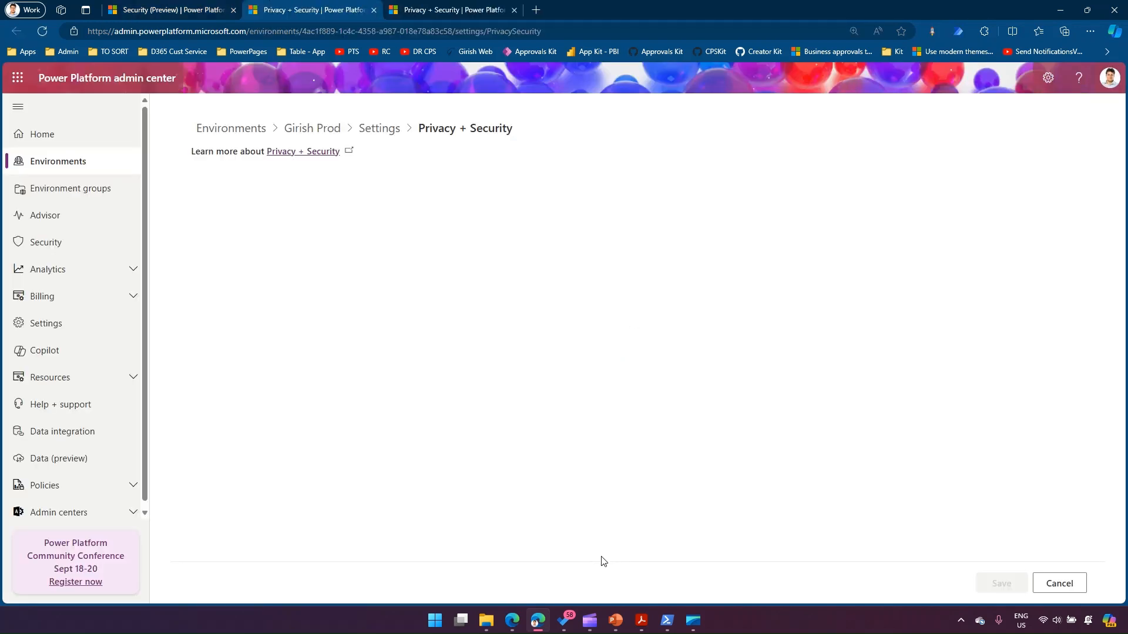
drag(420, 128, 542, 128)
scroll(752, 406, down, 8)
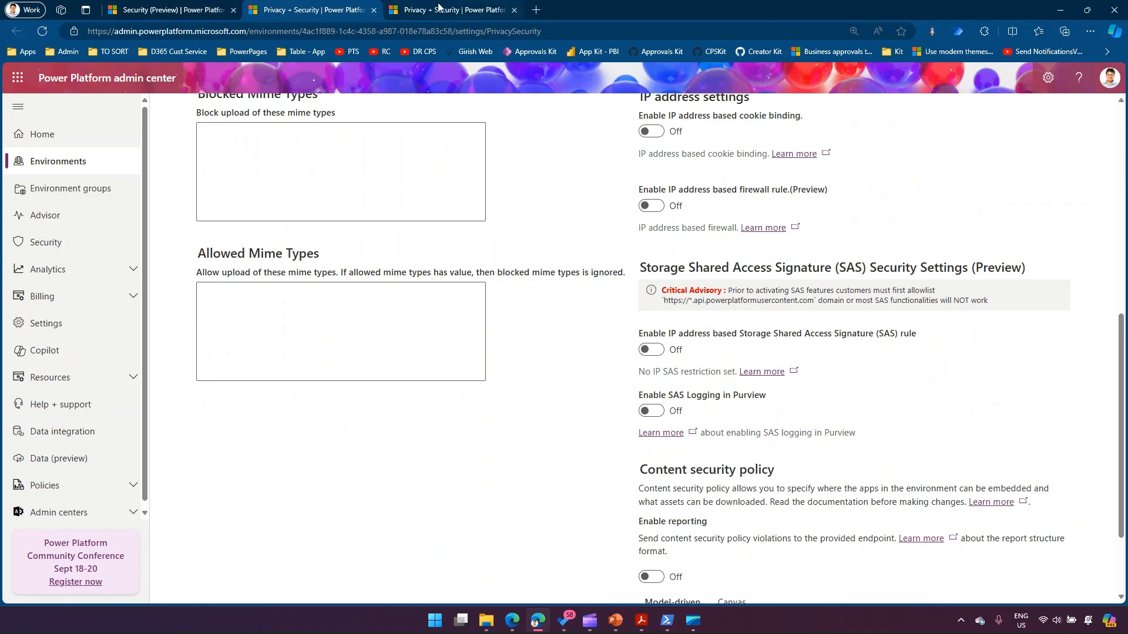
click(374, 10)
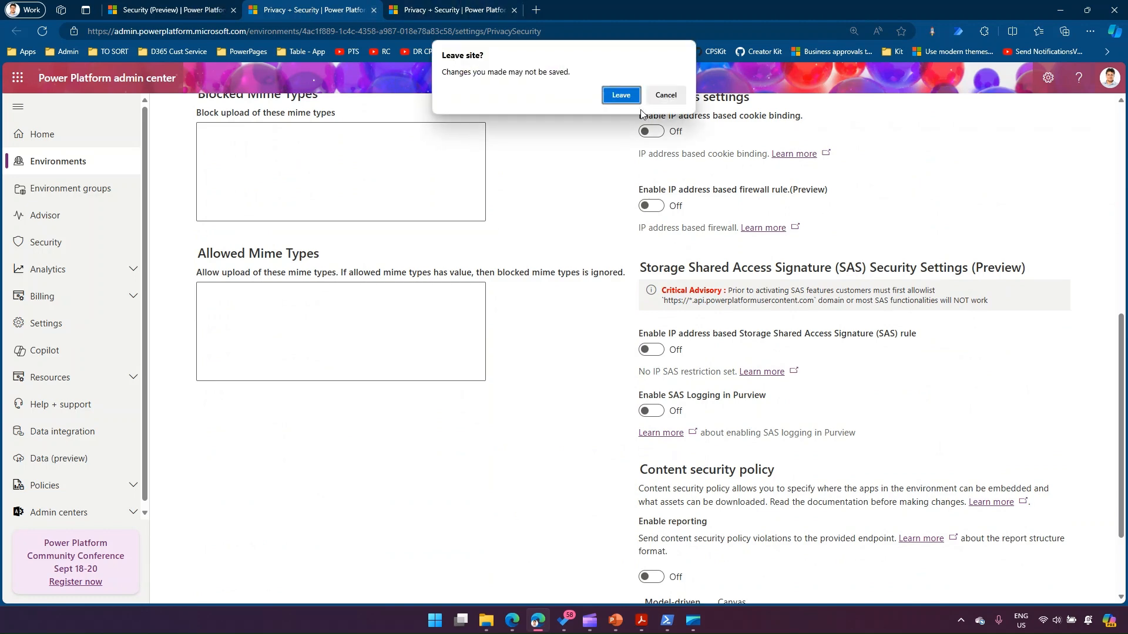
click(621, 95)
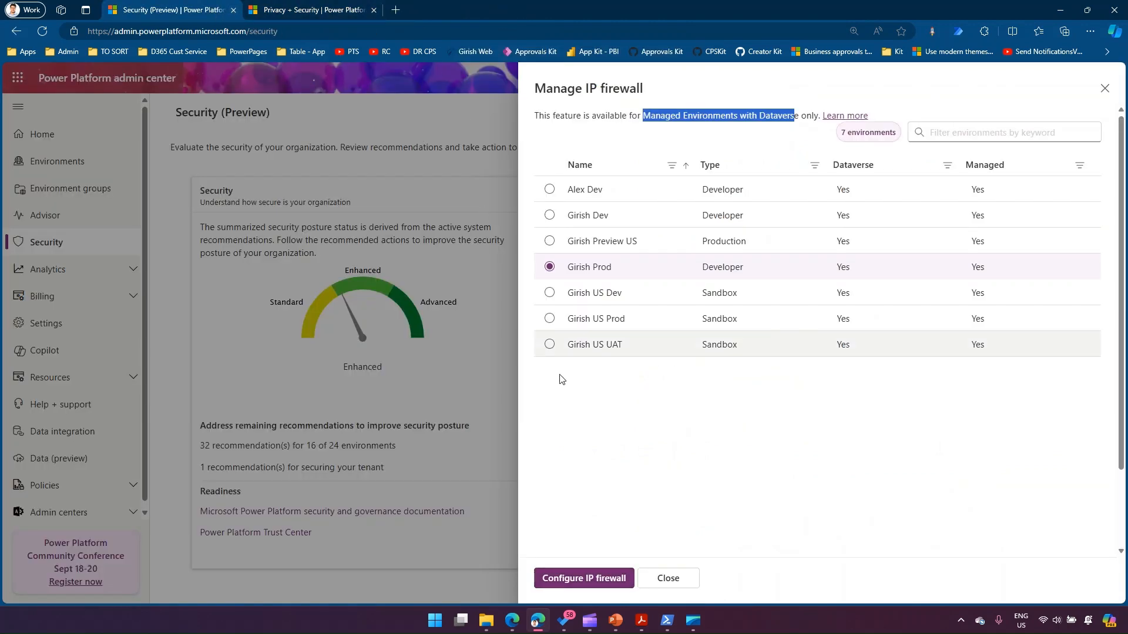
Step: Leave IP firewall management, read the Tenant Isolation card on the Security page, and open its management settings
click(668, 578)
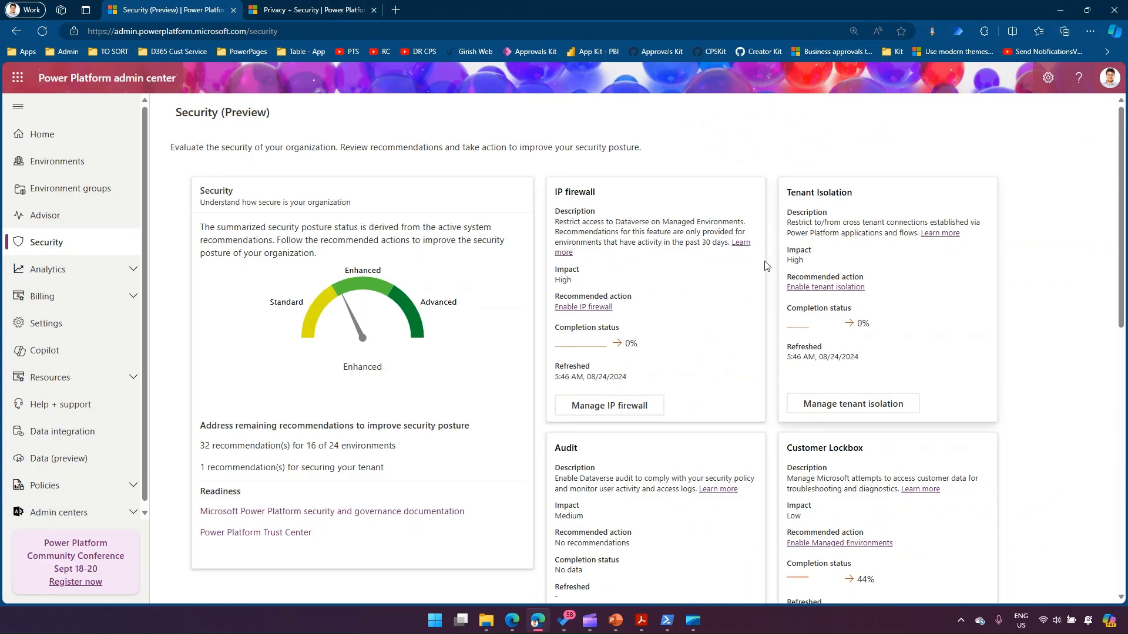
drag(824, 223, 955, 223)
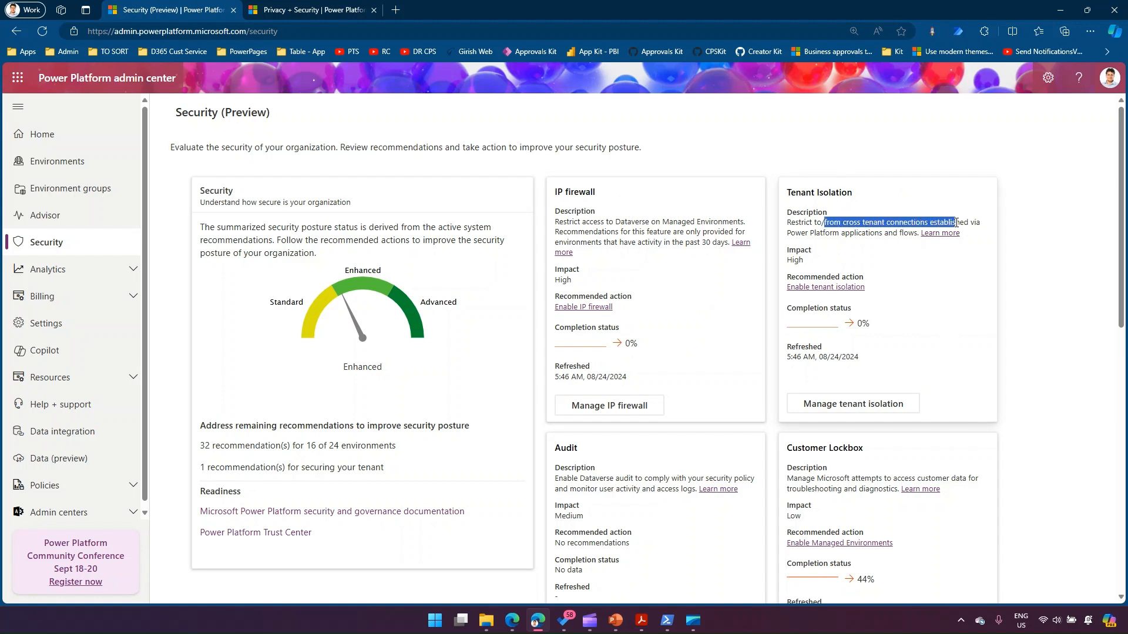
drag(856, 234, 901, 234)
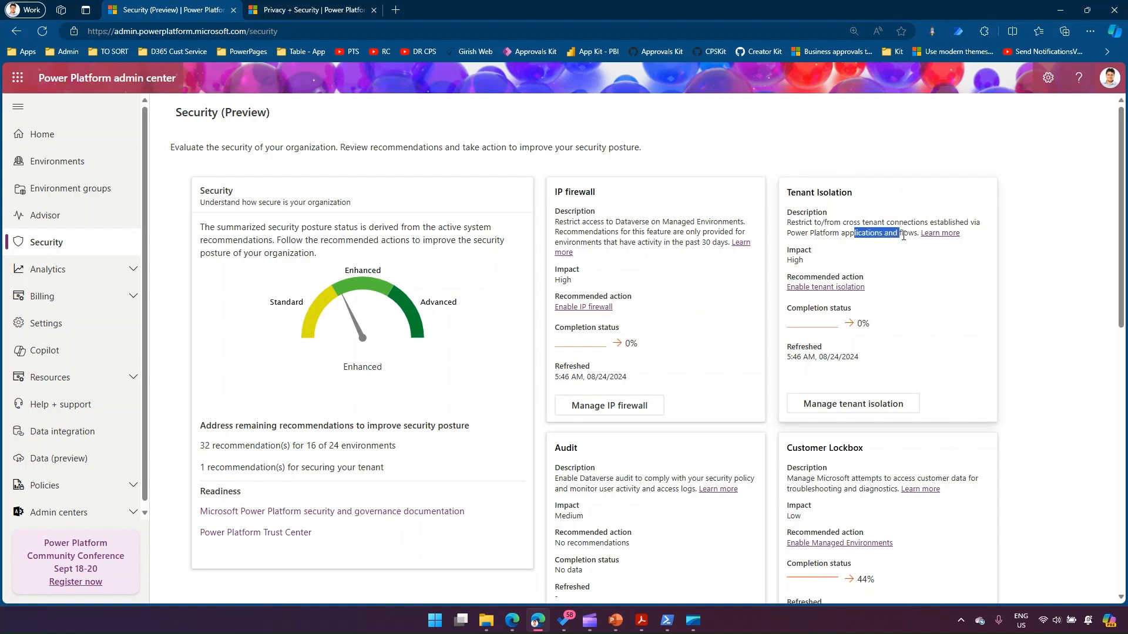
drag(789, 261, 833, 267)
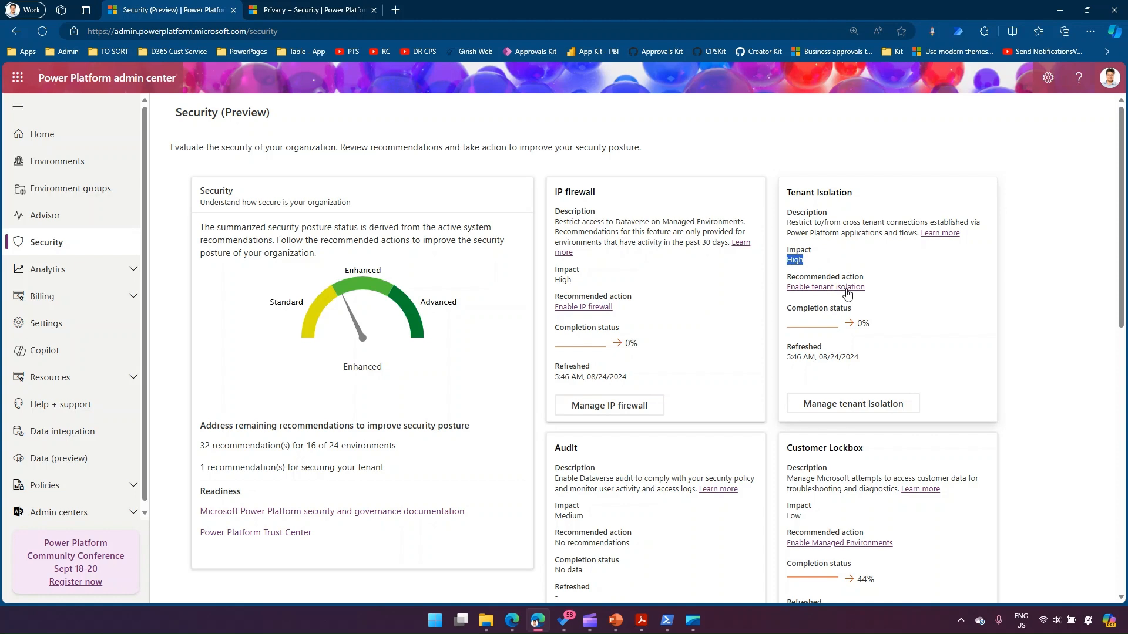
click(865, 406)
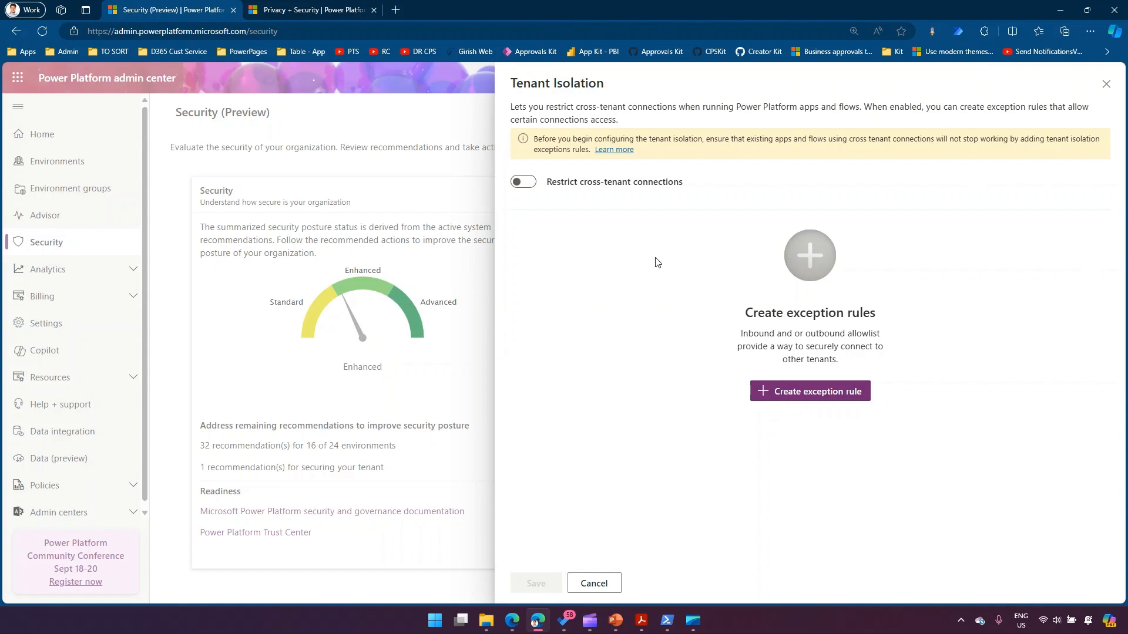
drag(531, 106, 667, 111)
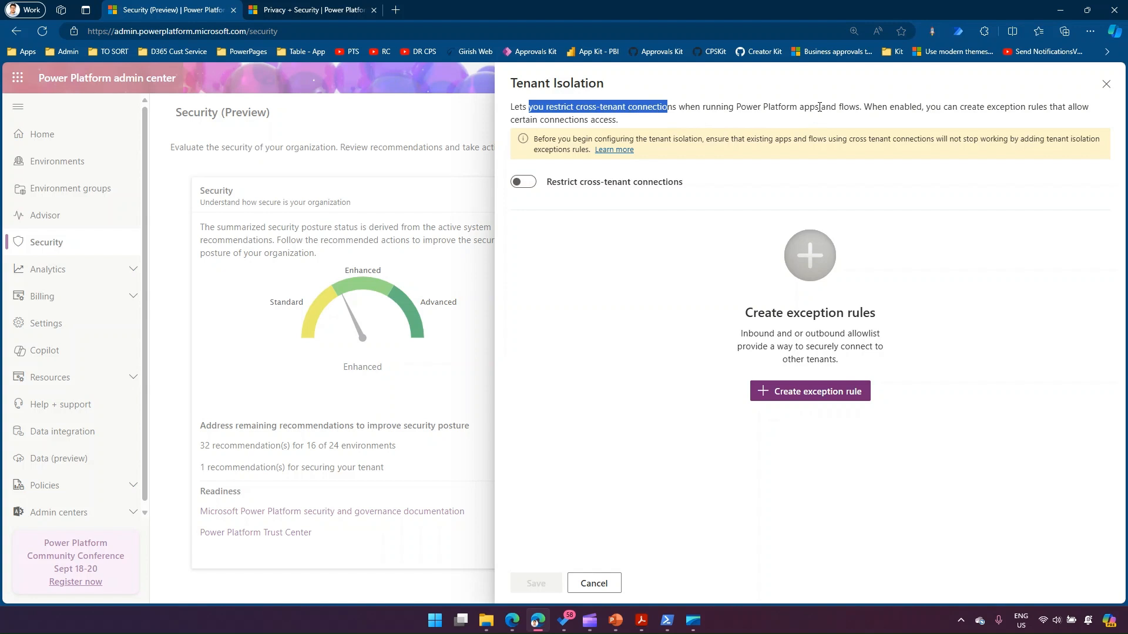
Step: Turn on the restriction of cross-tenant connections and create an Inbound exception rule with a sample tenant ID
click(528, 185)
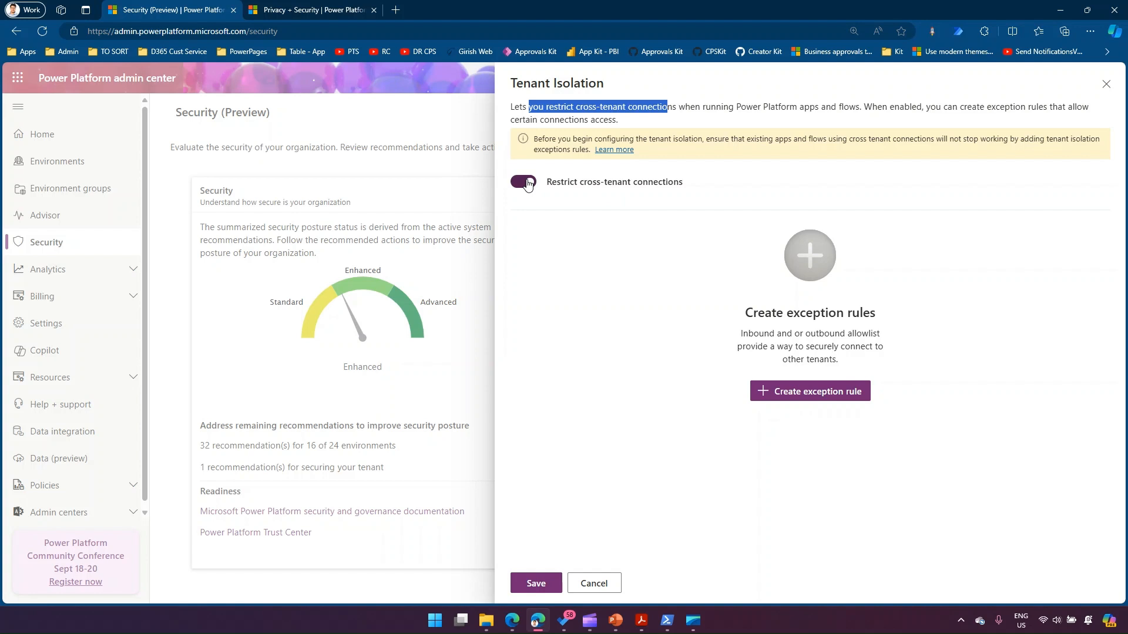
click(843, 392)
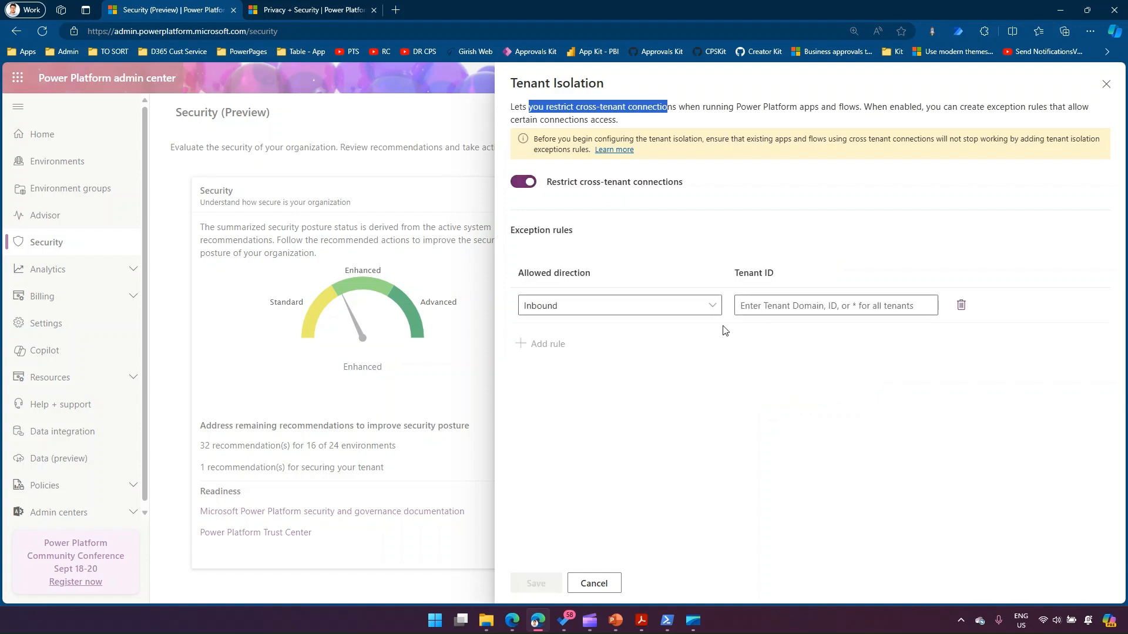
click(767, 306)
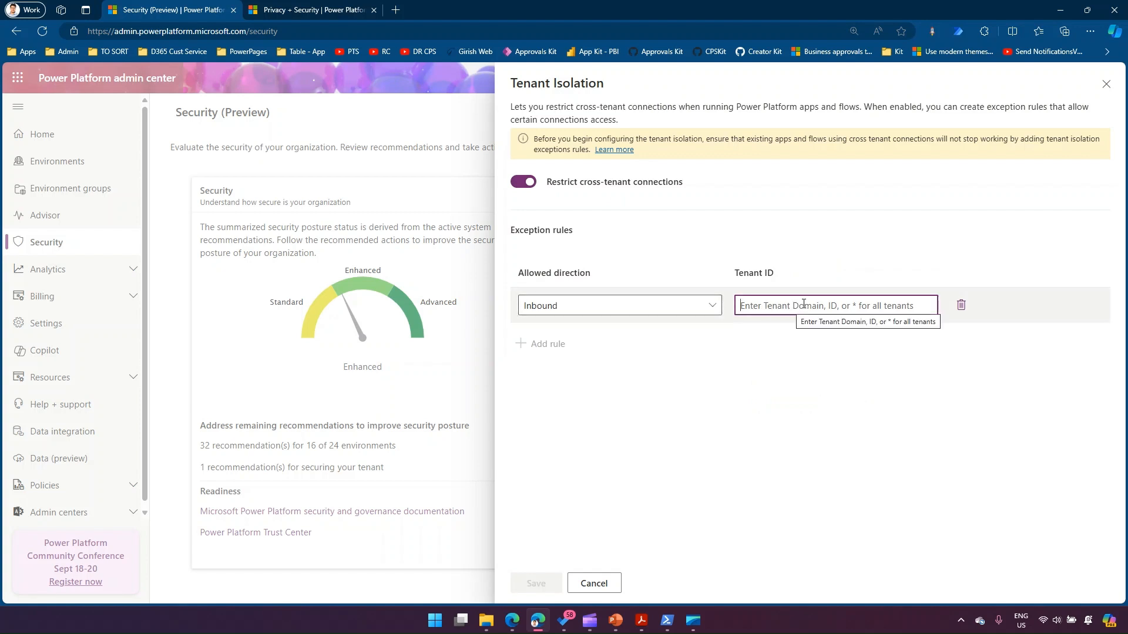
text(45)
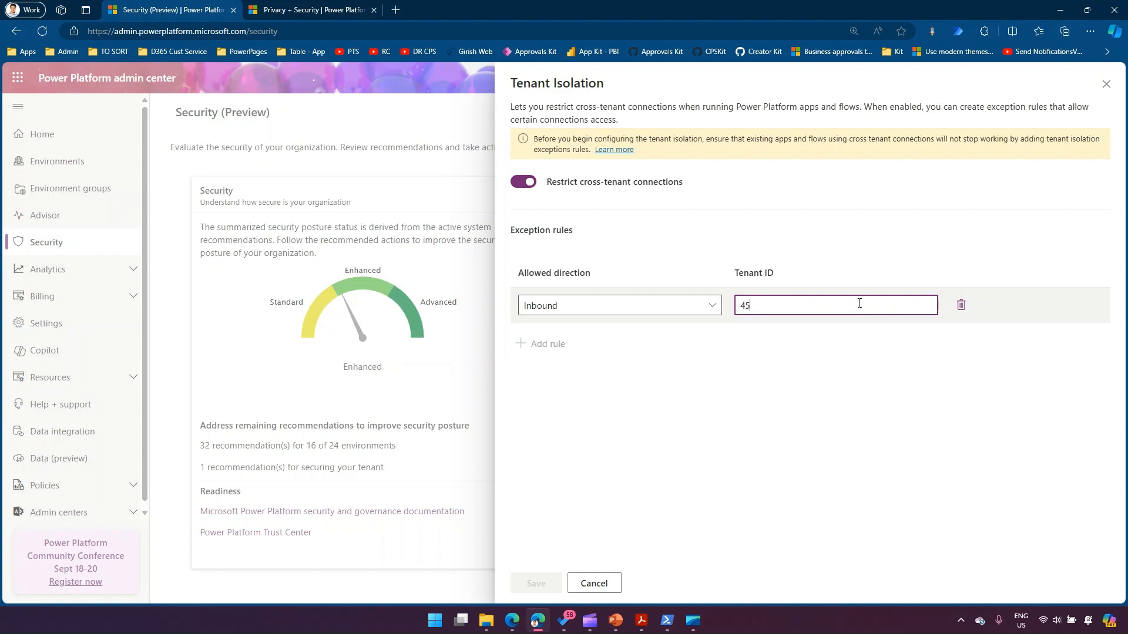
text(5435436565645)
Step: Try Outbound, followed by Inbound and outbound, as the exception rule's allowed direction
click(712, 305)
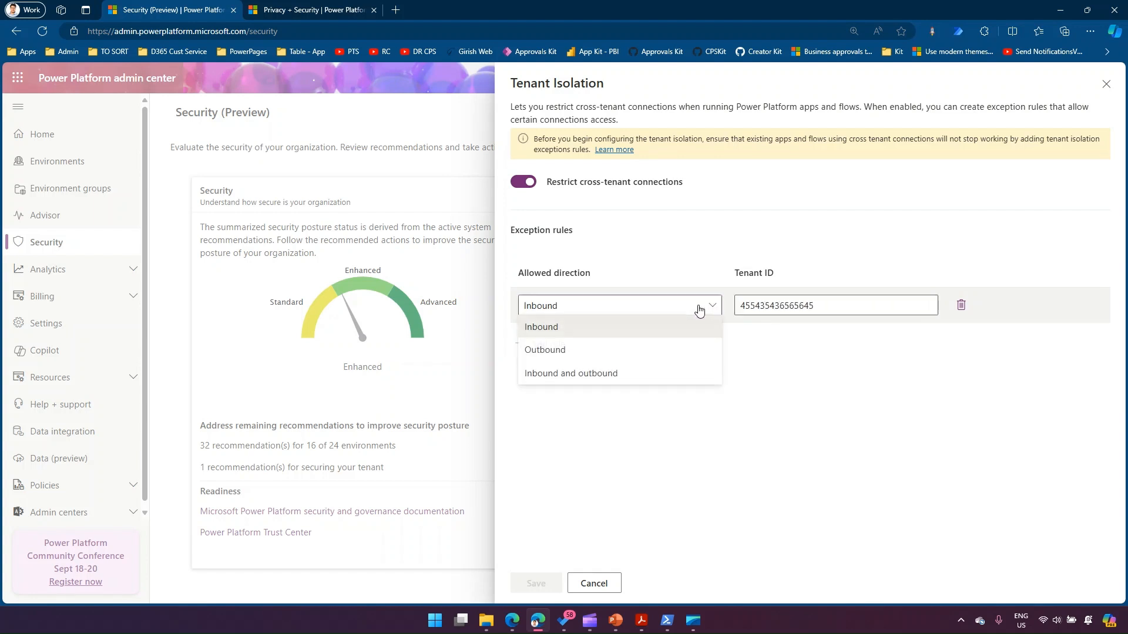
click(595, 351)
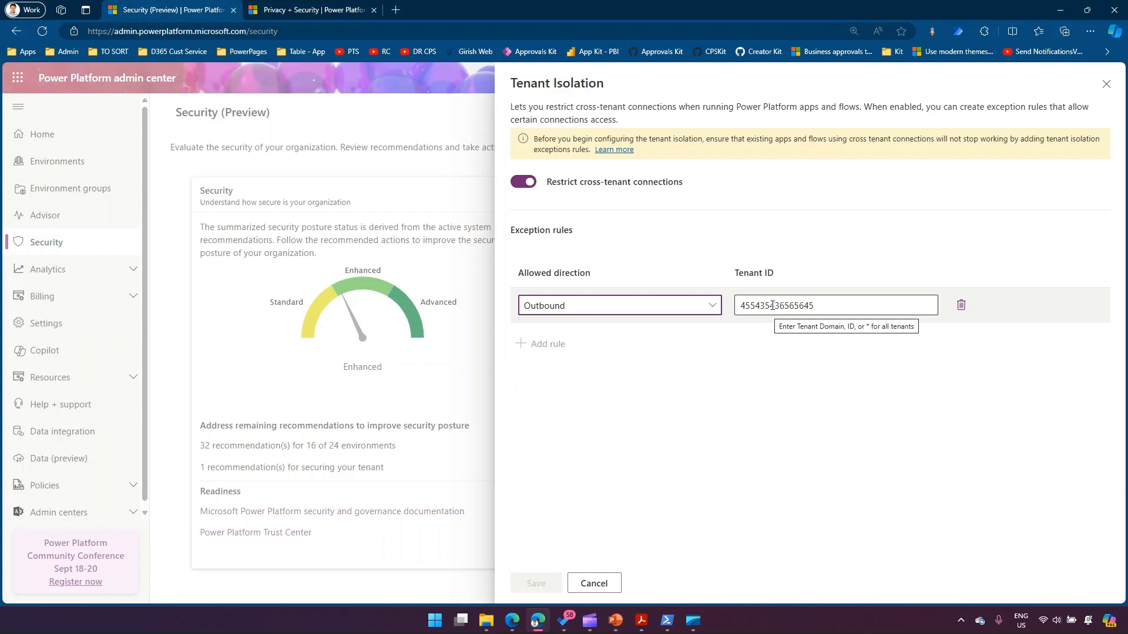
click(712, 305)
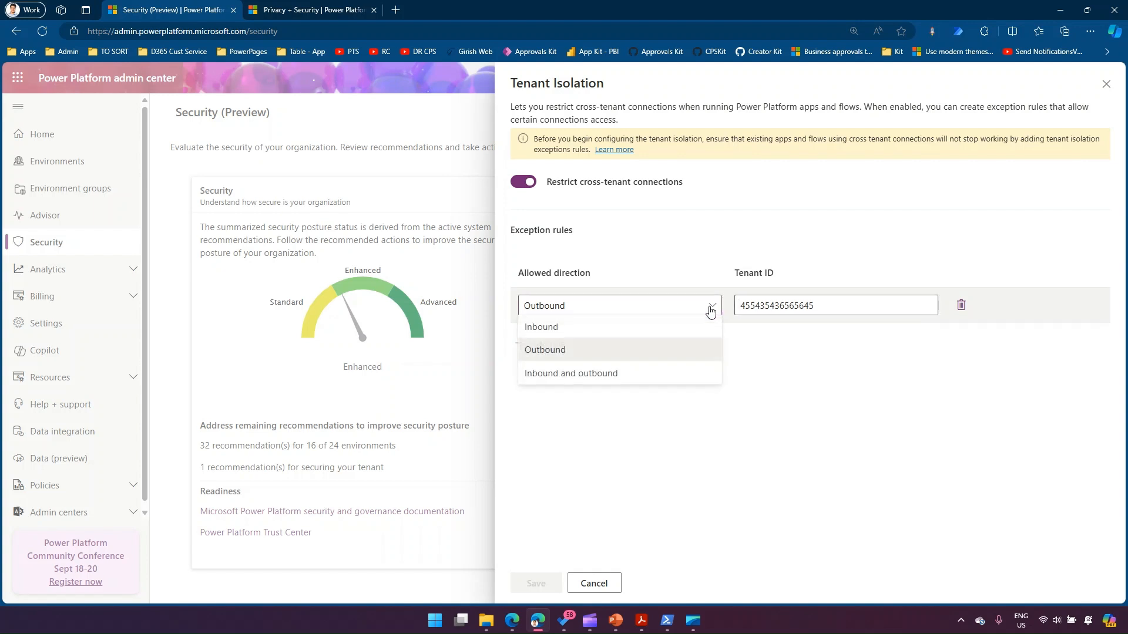
click(605, 379)
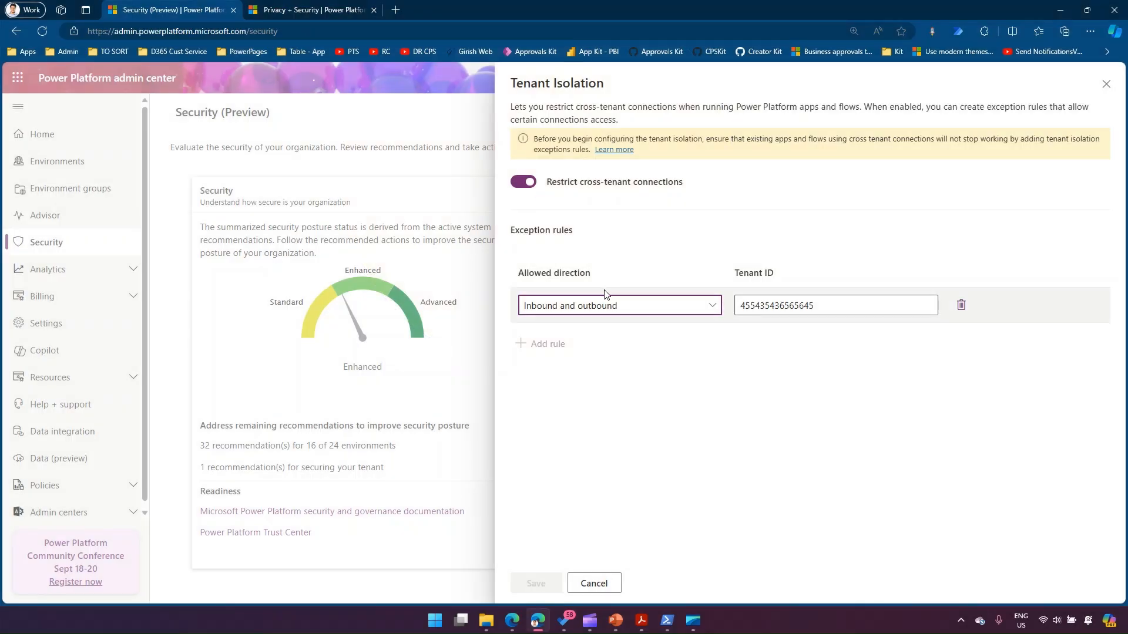
drag(822, 306, 726, 313)
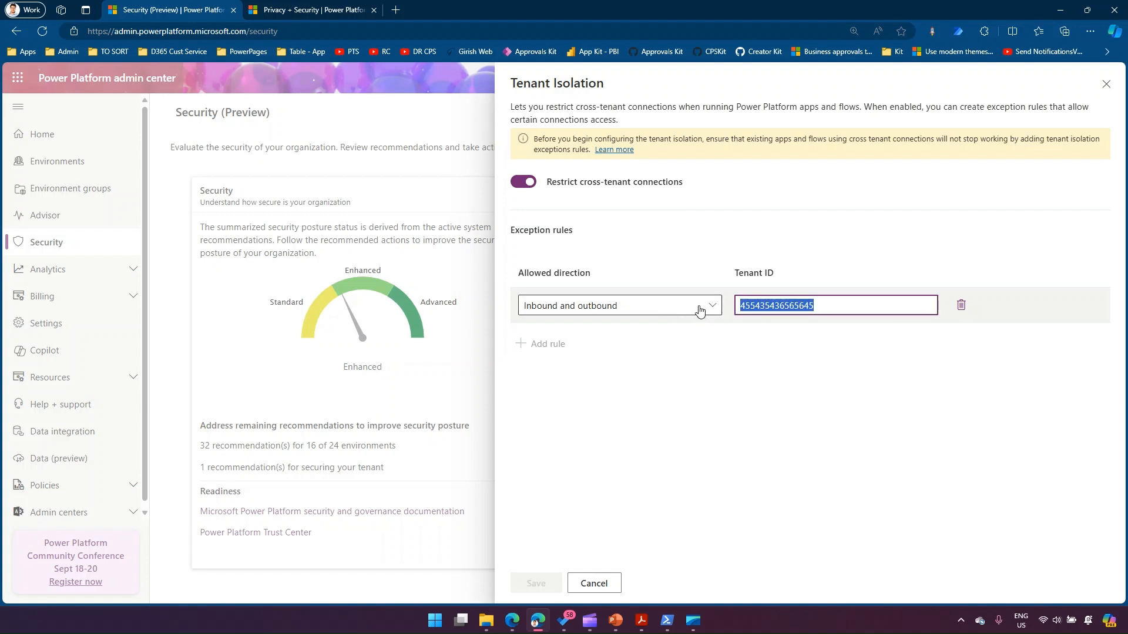
Step: Try Inbound and Outbound again as the rule's allowed direction, and discard the tenant isolation changes
click(715, 310)
click(715, 310)
click(623, 328)
click(708, 312)
click(624, 351)
click(782, 349)
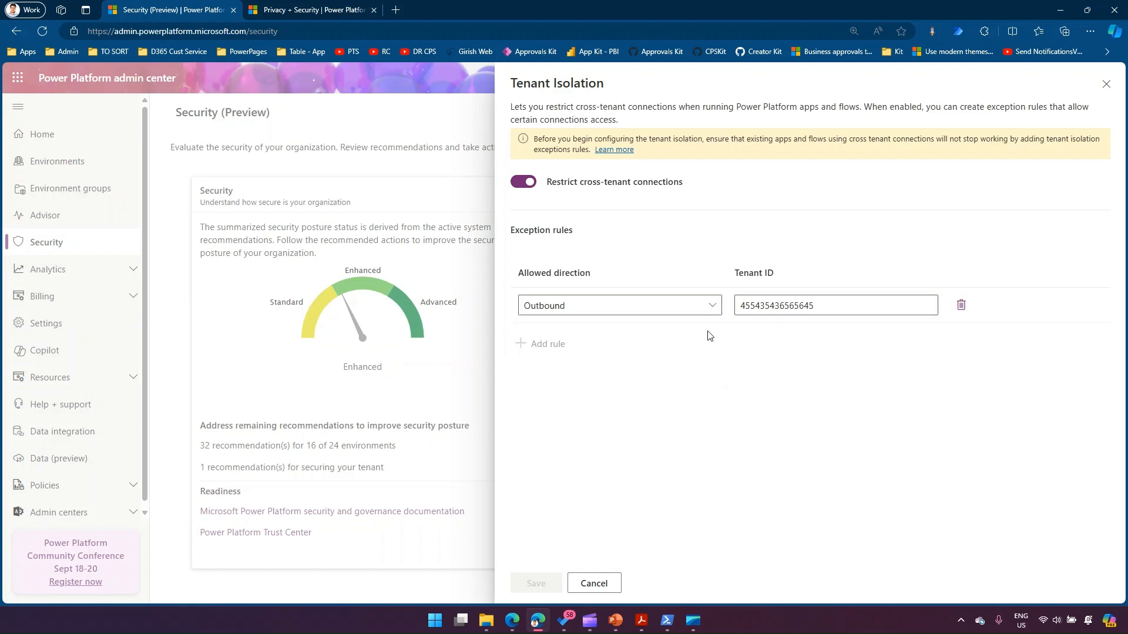
click(593, 585)
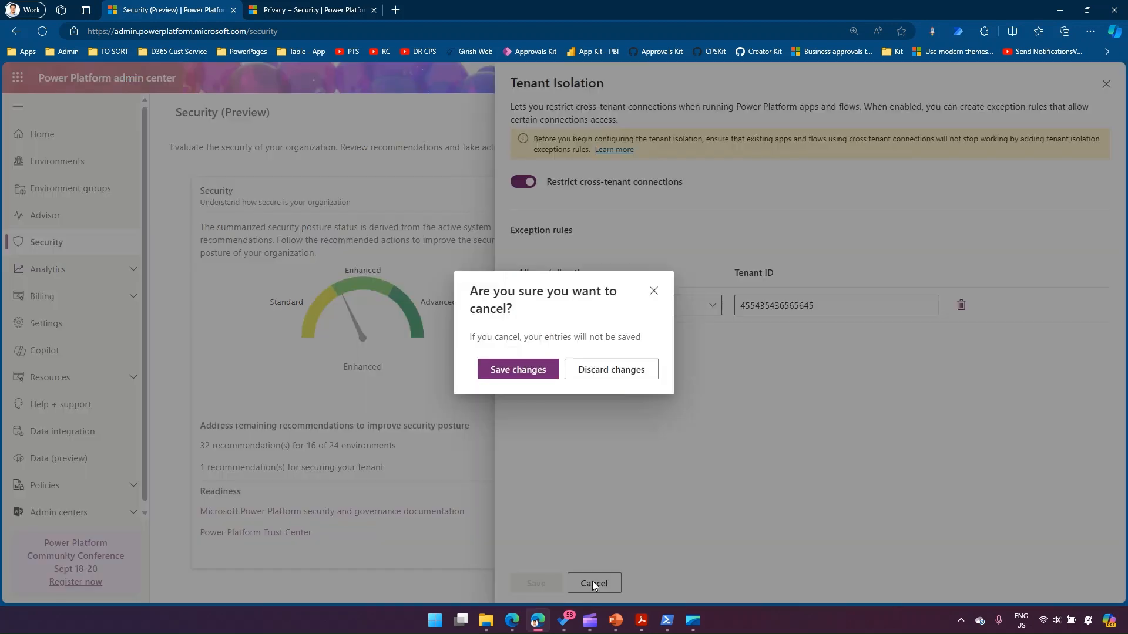
click(605, 371)
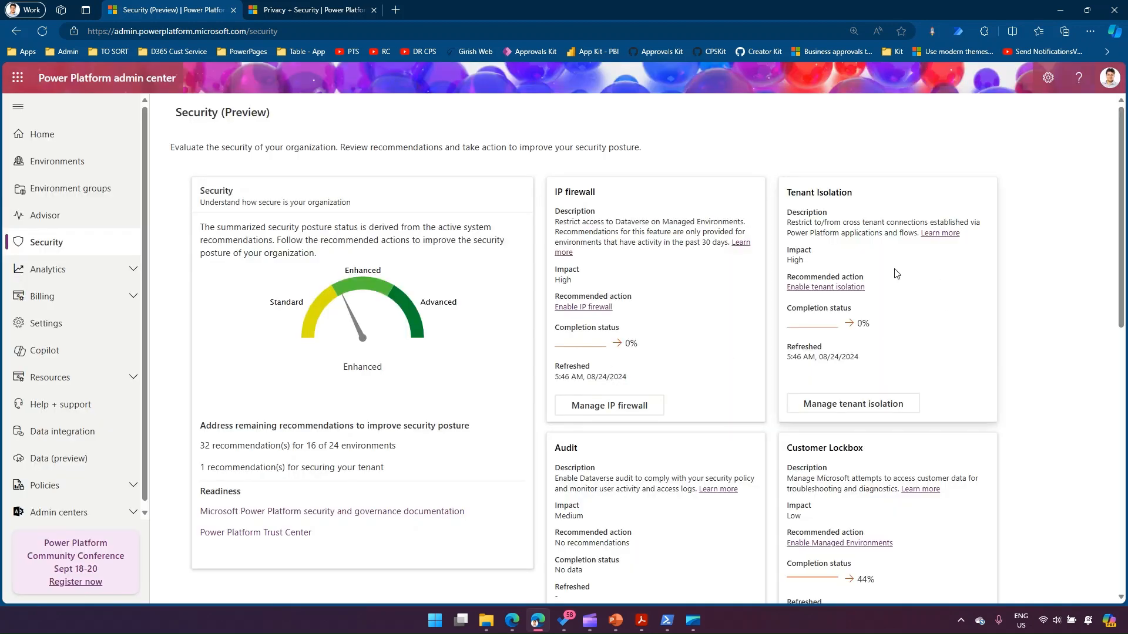
Step: Read the Audit card on the Security page, open environment auditing, and select the sandbox US Prod environment
scroll(890, 339, down, 1)
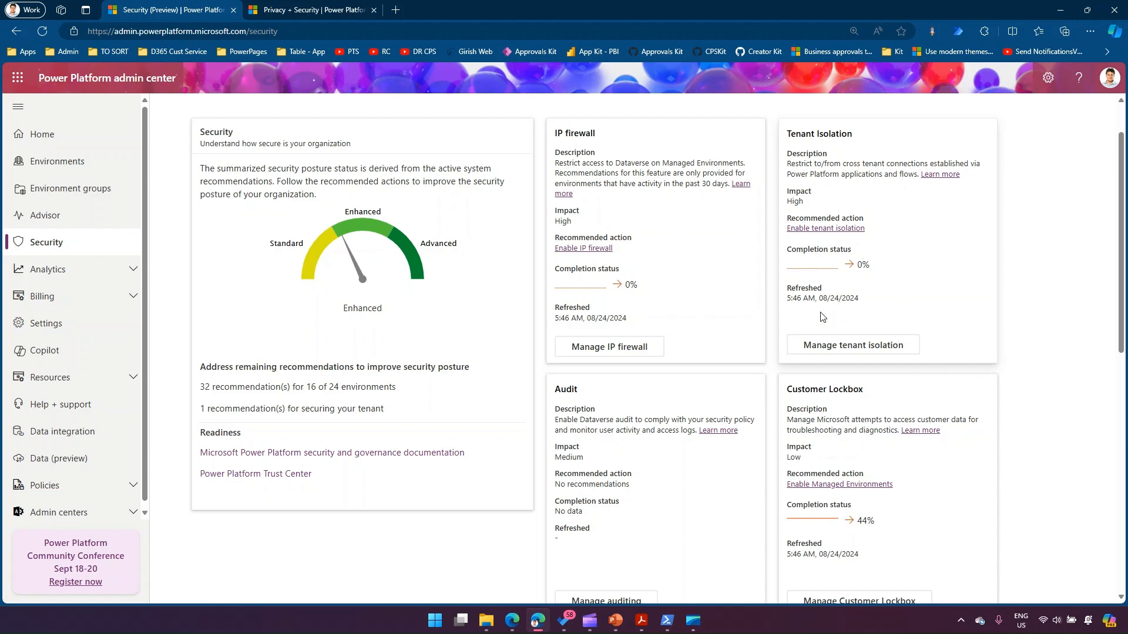
scroll(809, 333, down, 3)
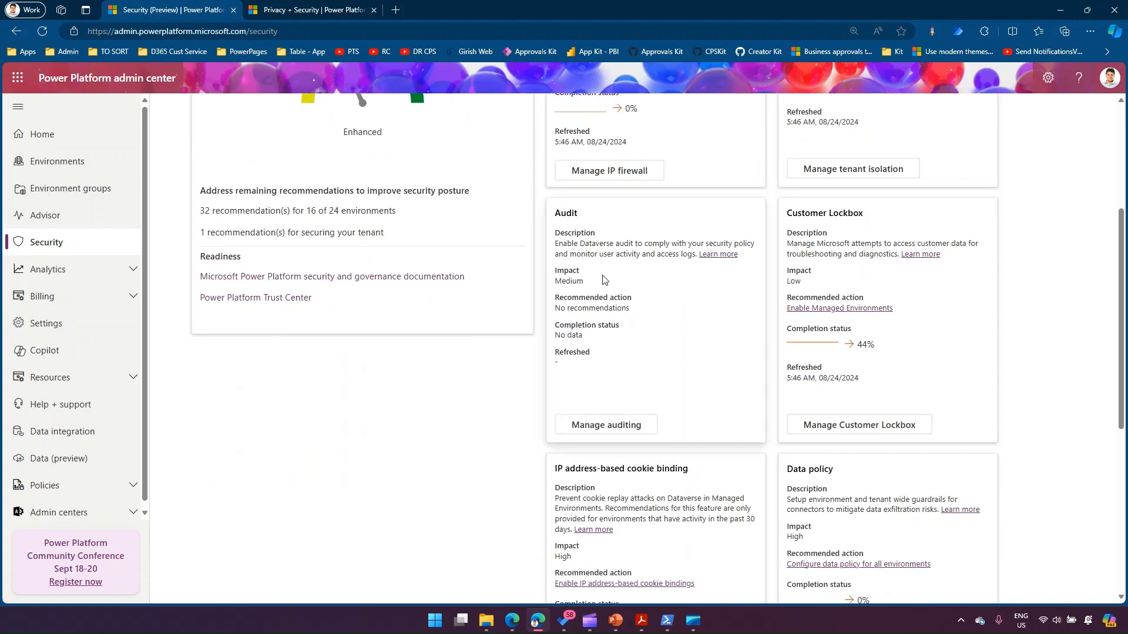
drag(599, 245, 719, 247)
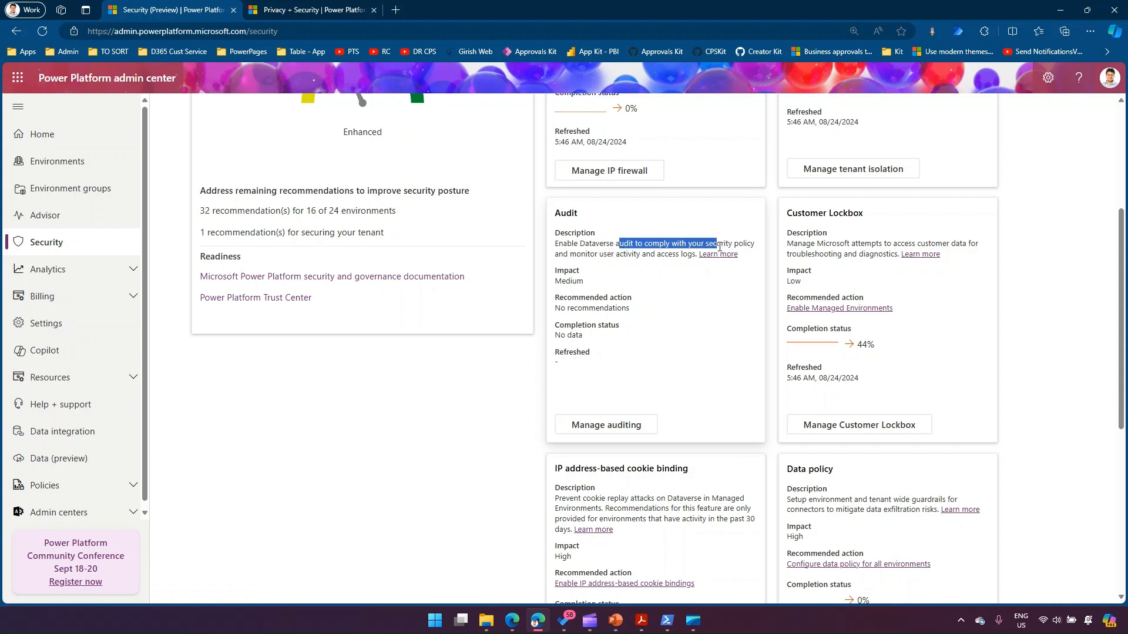
click(598, 424)
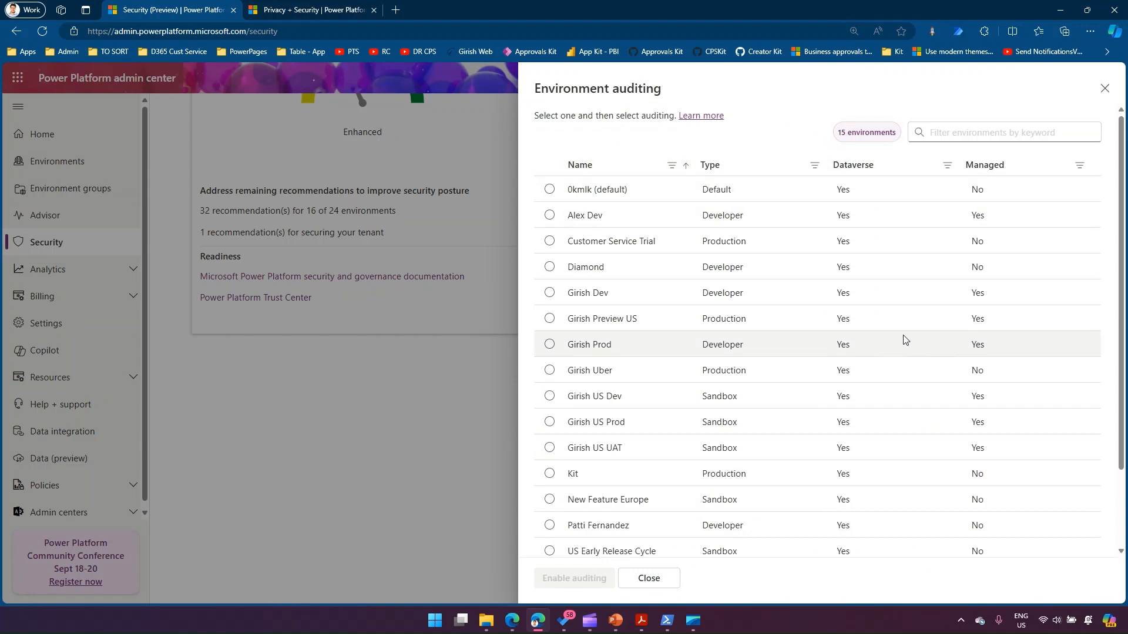
click(550, 423)
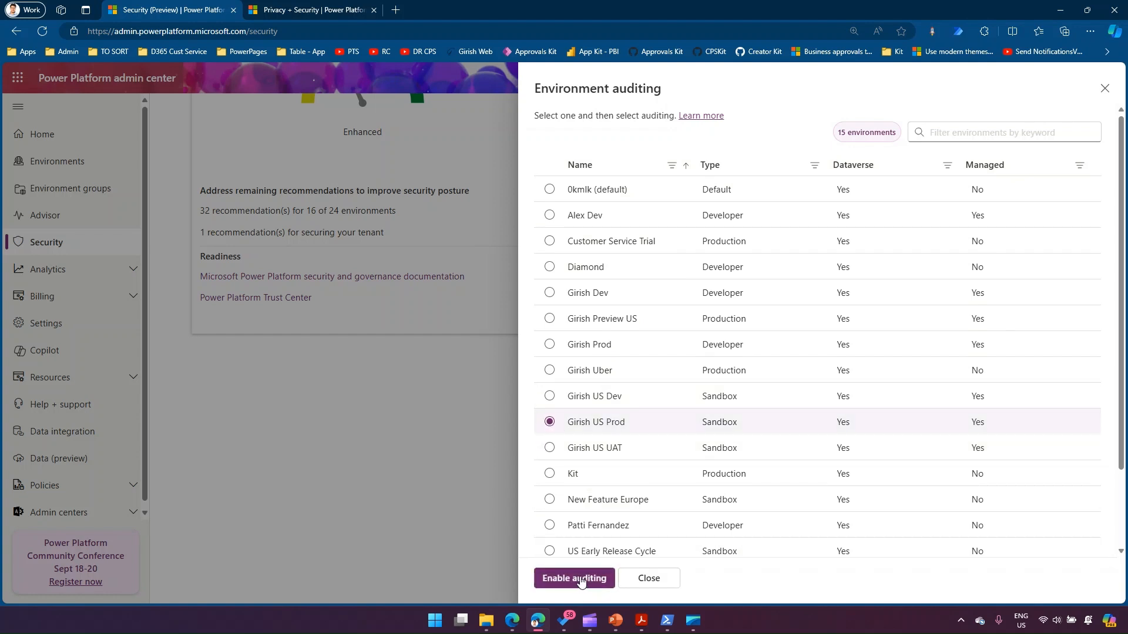
Step: Discard the unsaved Privacy + Security changes of the Preview US environment, view its Audit and logs settings, and return to the Security page
click(321, 12)
scroll(244, 194, up, 5)
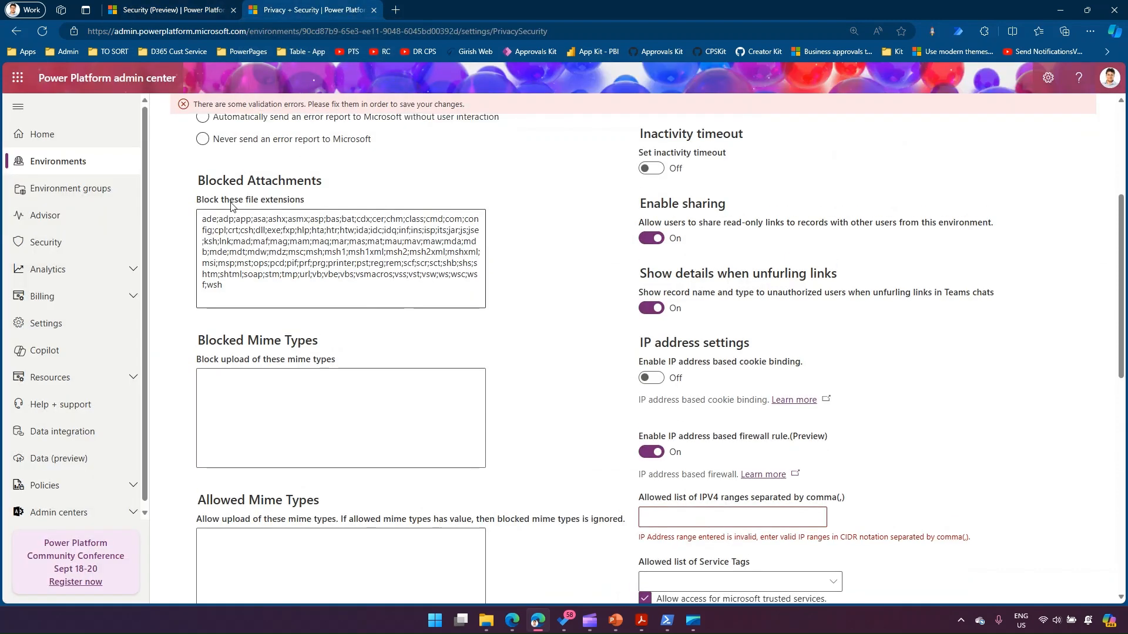
click(419, 152)
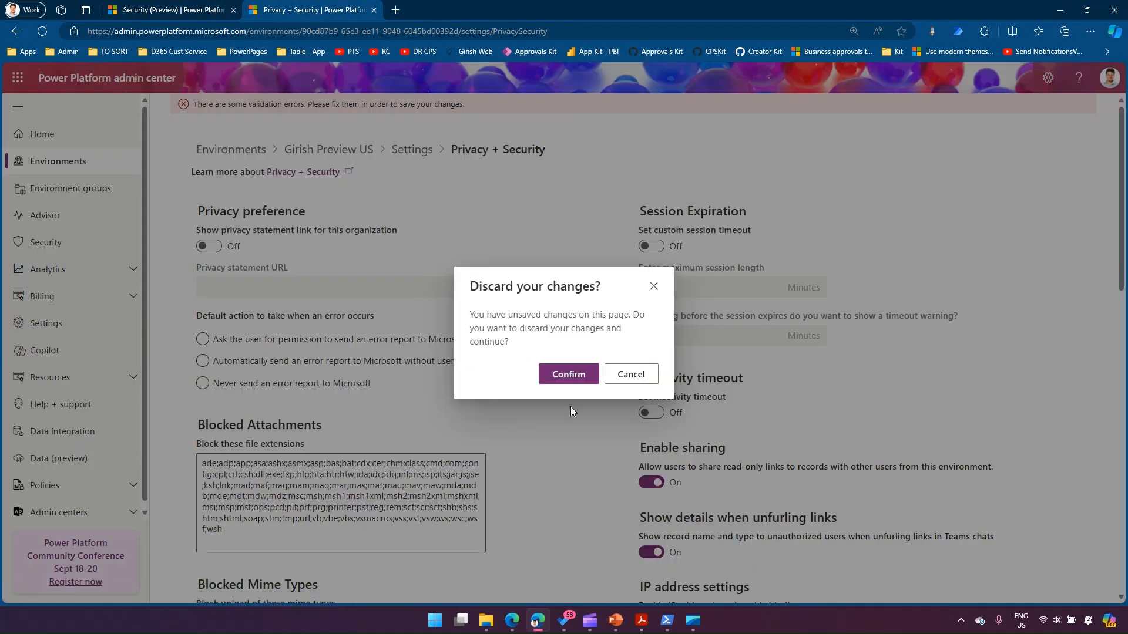
click(579, 379)
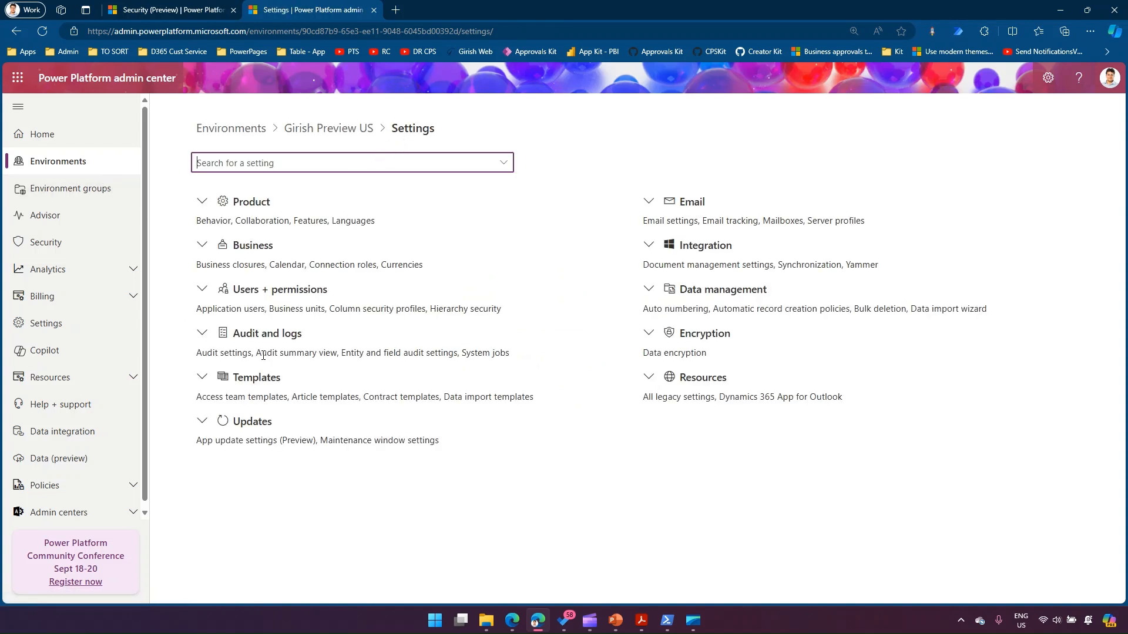
click(202, 333)
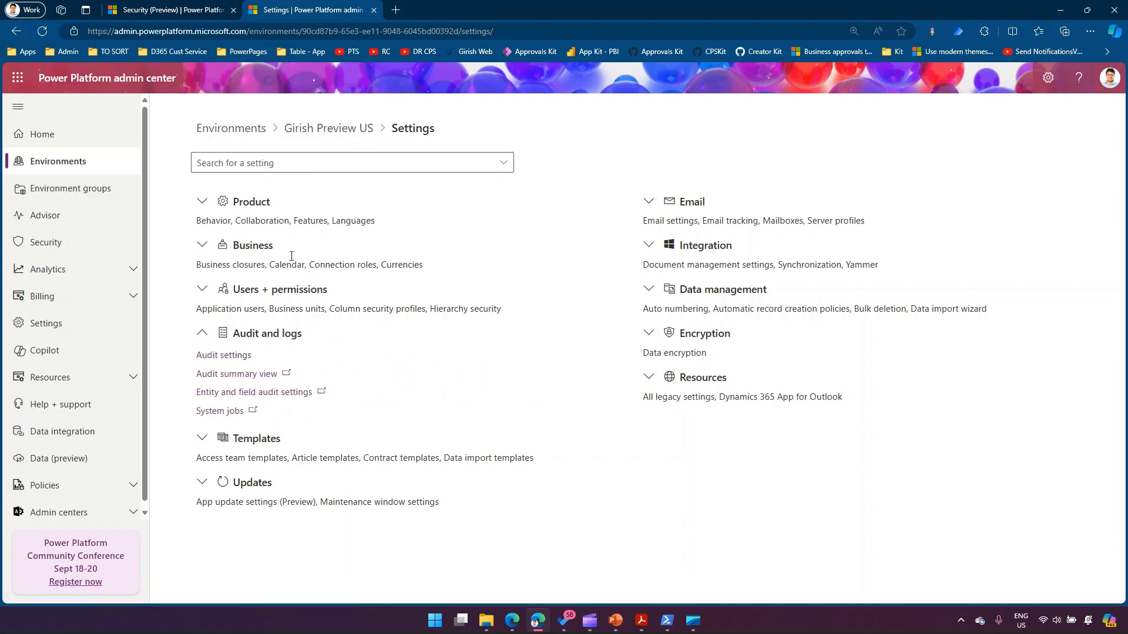
click(165, 10)
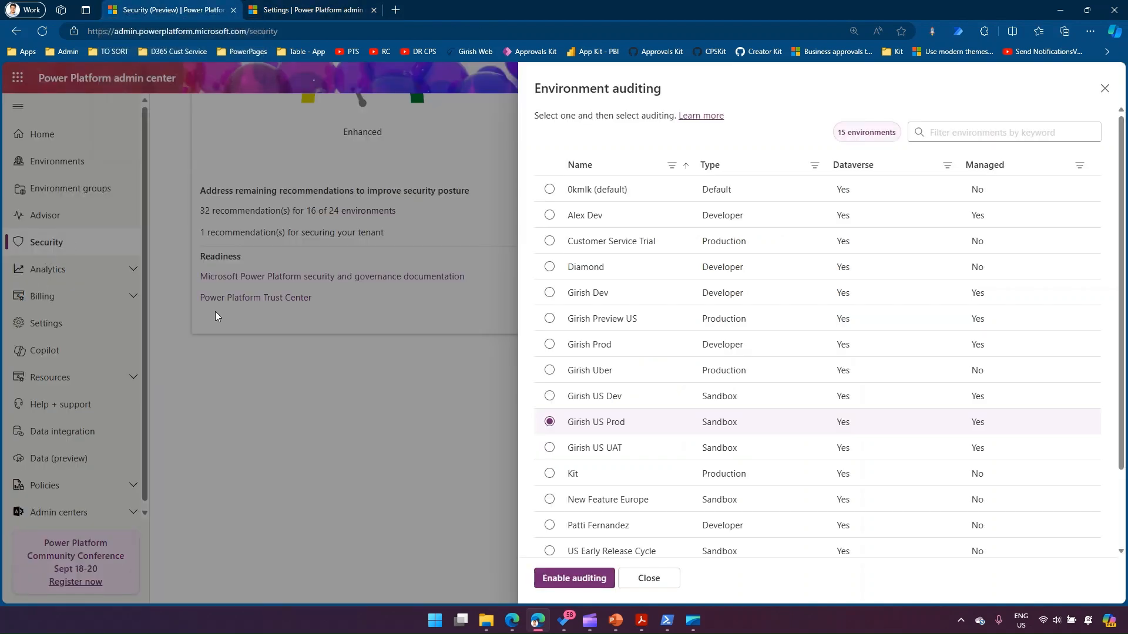
Step: Turn on Start Auditing, Log access and Read logs in the US Prod environment's audit settings, and return to the Security page without saving
click(562, 582)
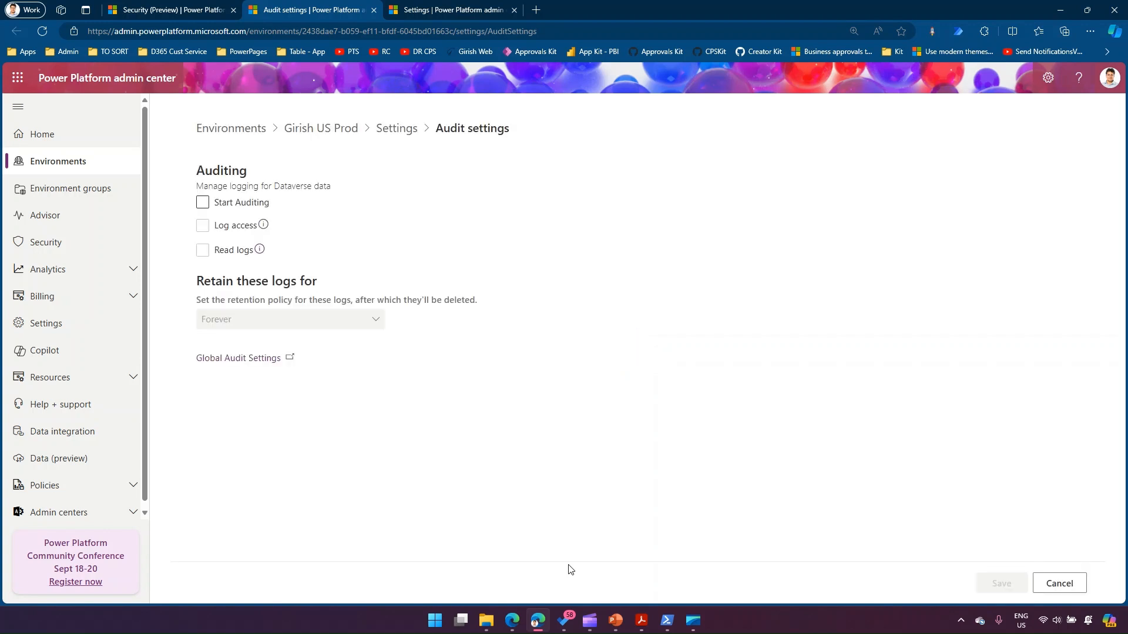
click(203, 203)
click(203, 226)
click(203, 250)
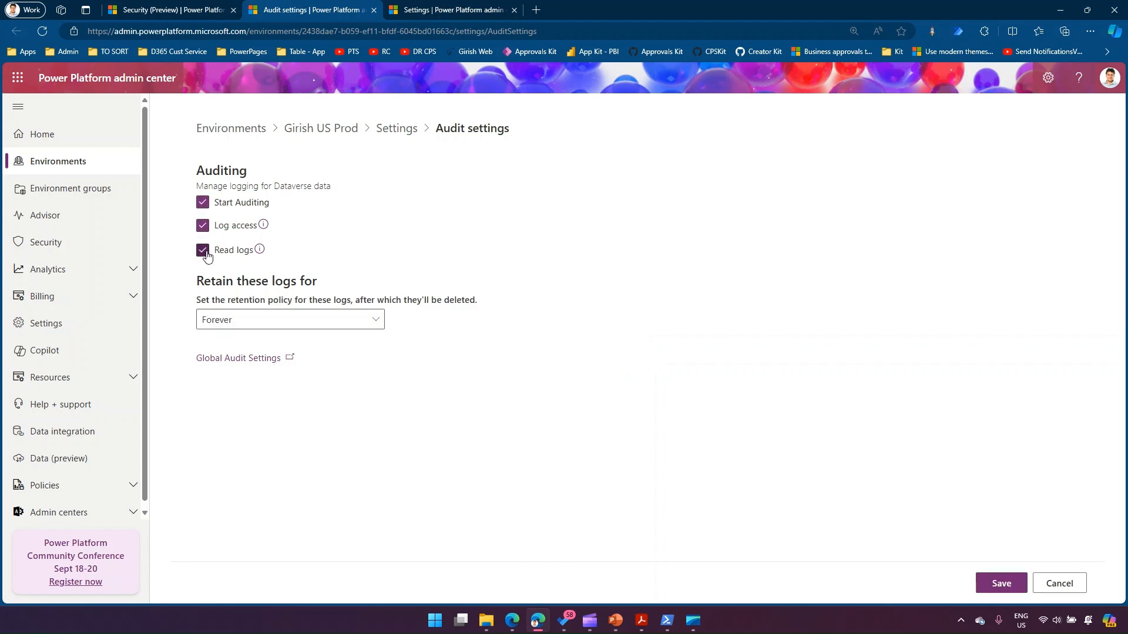
click(184, 6)
click(649, 579)
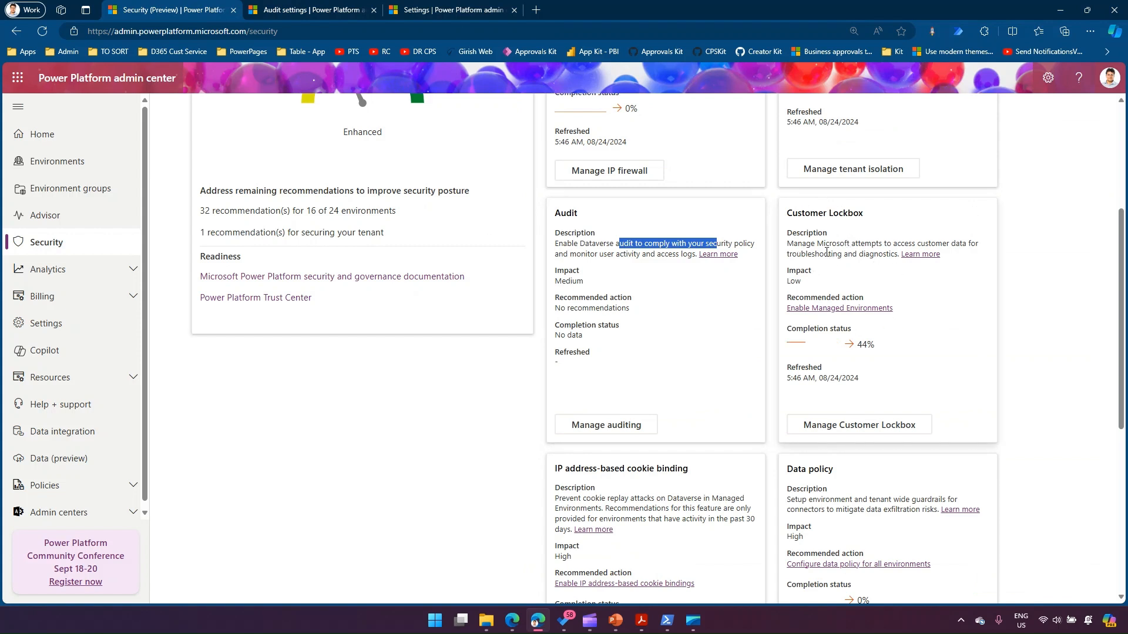
Step: Read the Customer Lockbox card's description and open Customer Lockbox management
drag(788, 244, 826, 248)
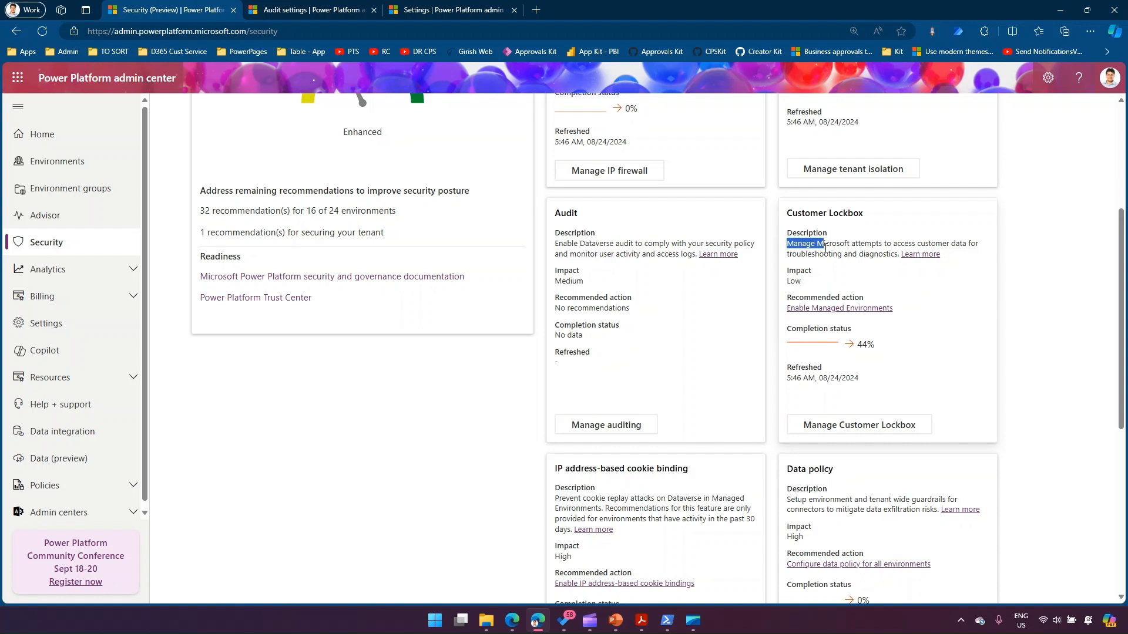
drag(826, 248, 908, 258)
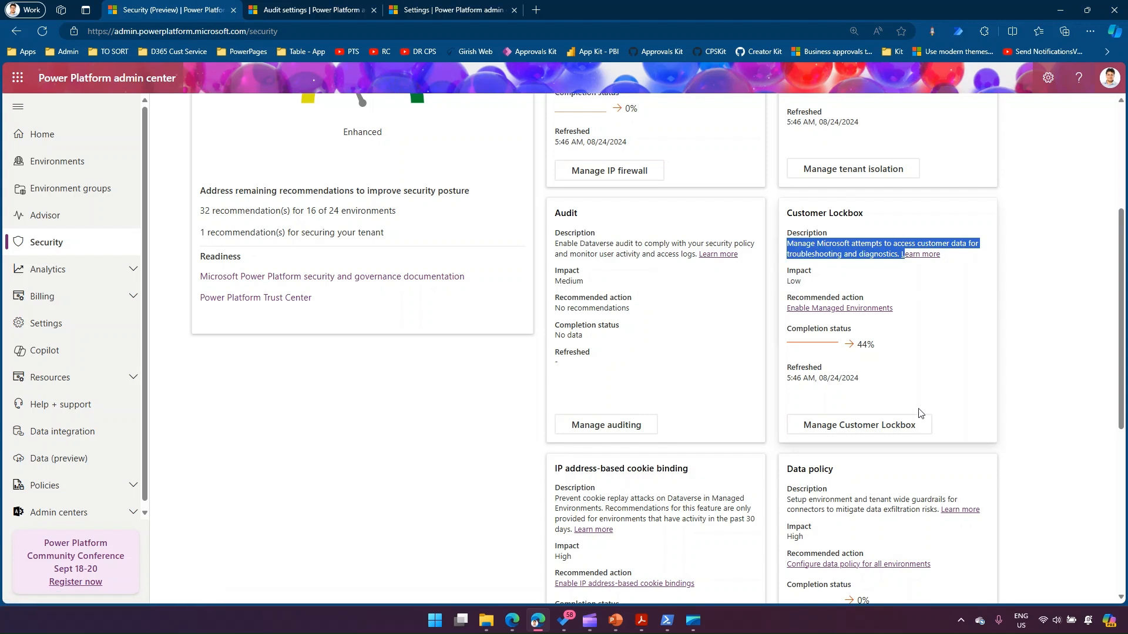
click(957, 393)
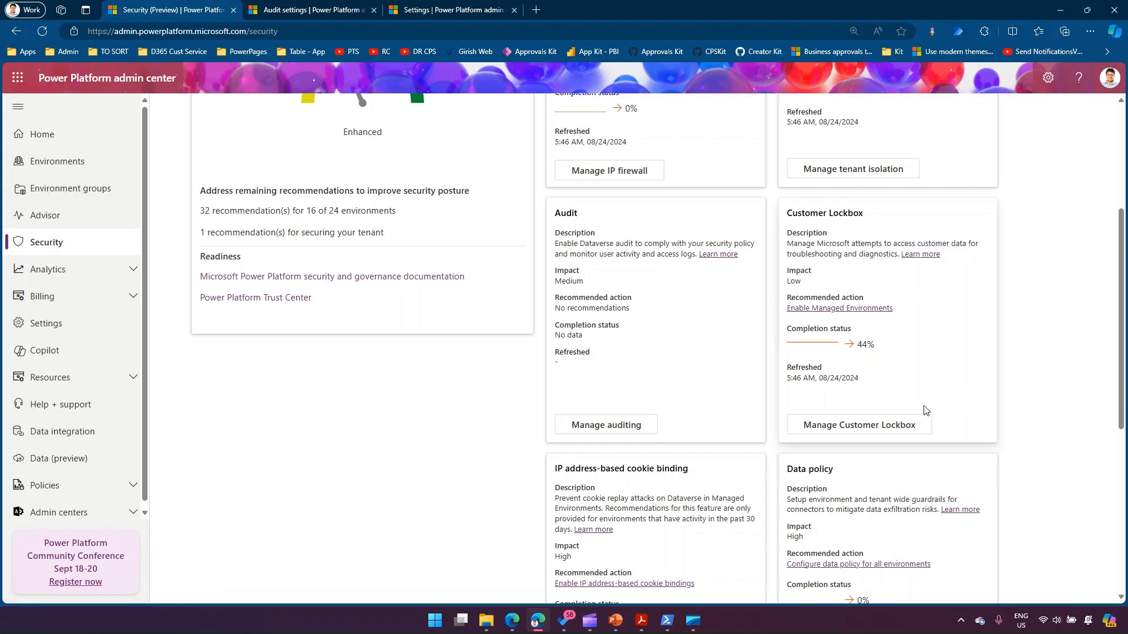
click(881, 427)
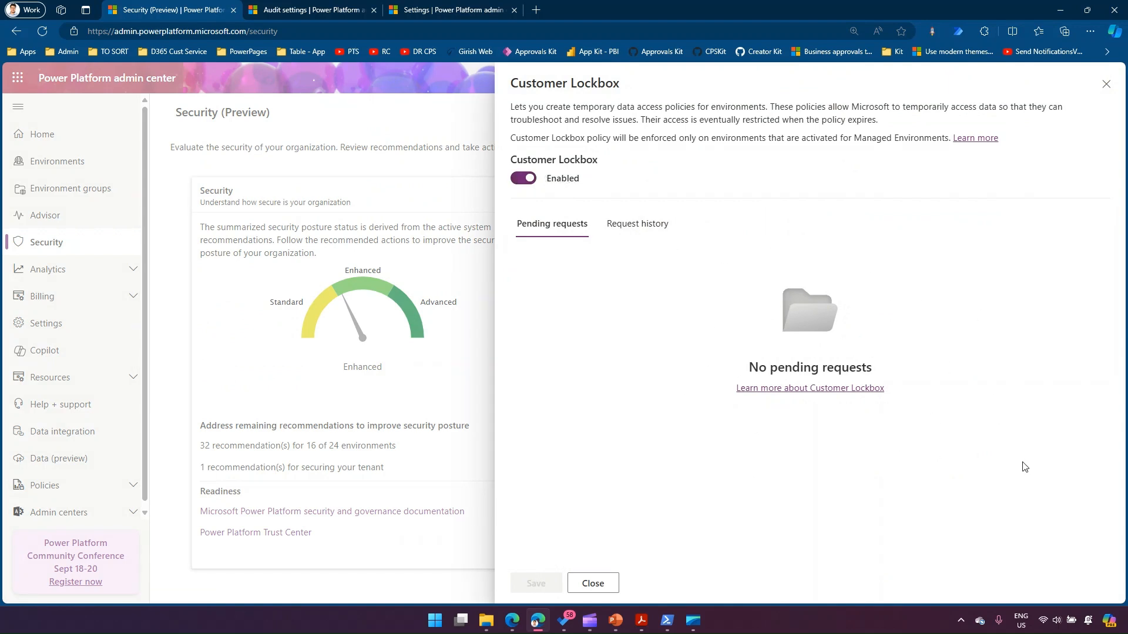
Step: View the Customer Lockbox request history, close Customer Lockbox, and find the IP address-based cookie binding card on the Security page
click(646, 224)
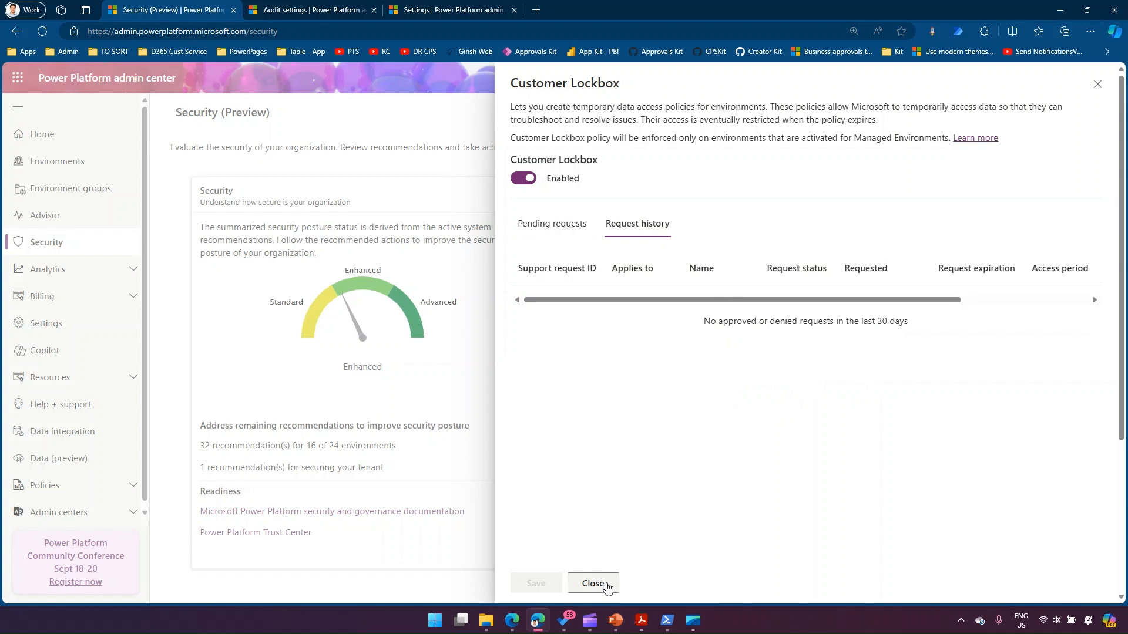
click(593, 584)
scroll(757, 503, down, 2)
scroll(757, 502, down, 7)
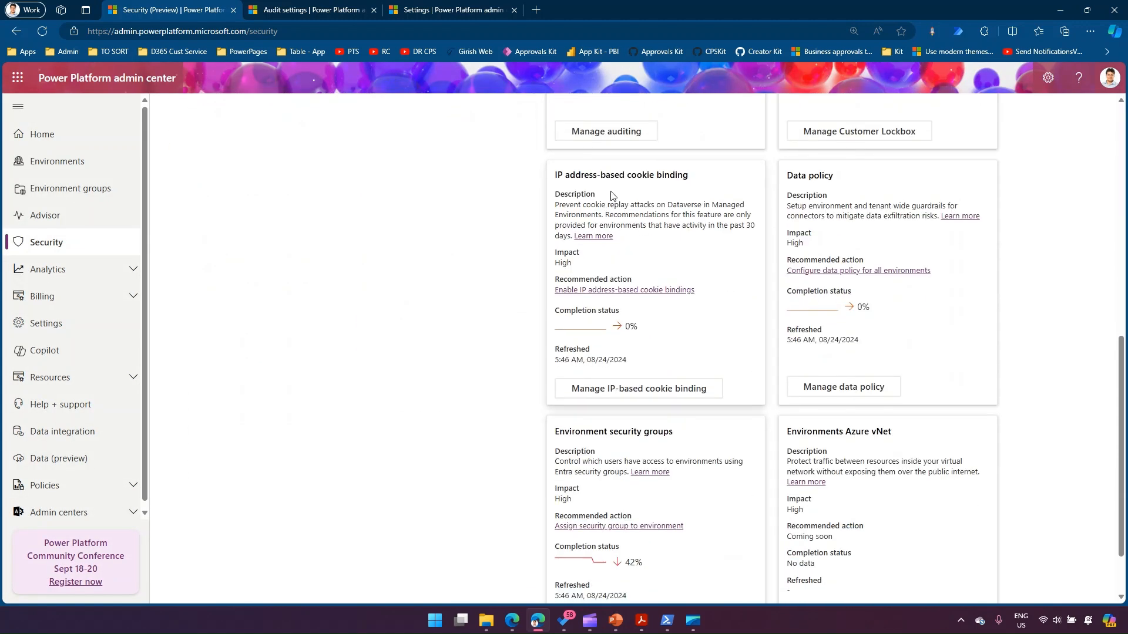
drag(611, 179, 705, 181)
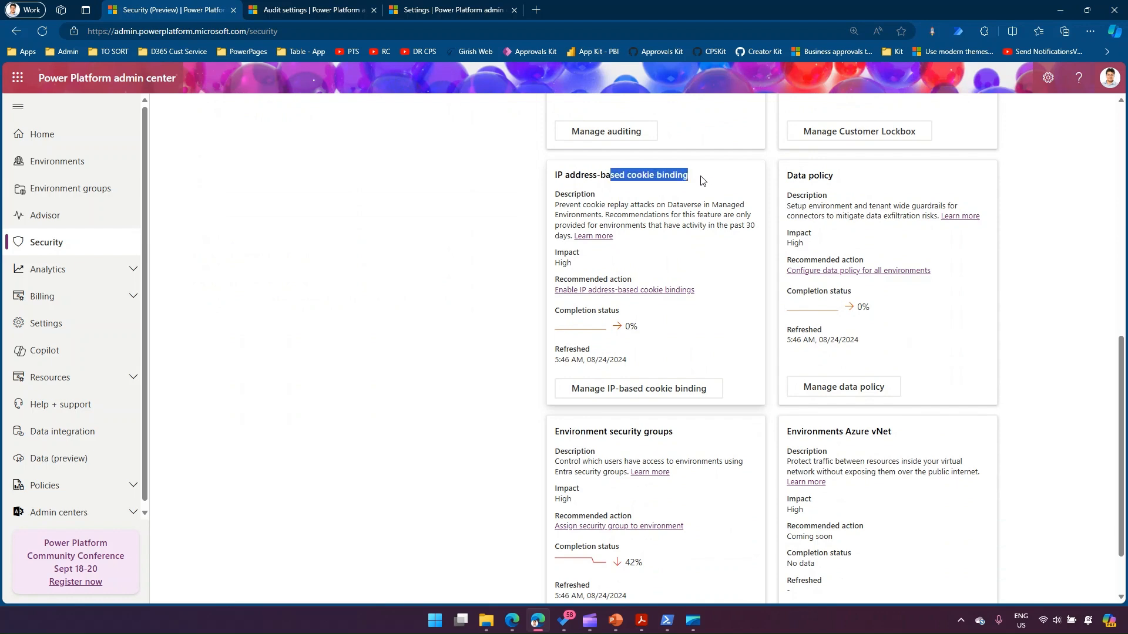
Step: Turn on IP address based cookie binding in the Preview US environment's Privacy + Security settings, and return to the Security page without saving
click(436, 14)
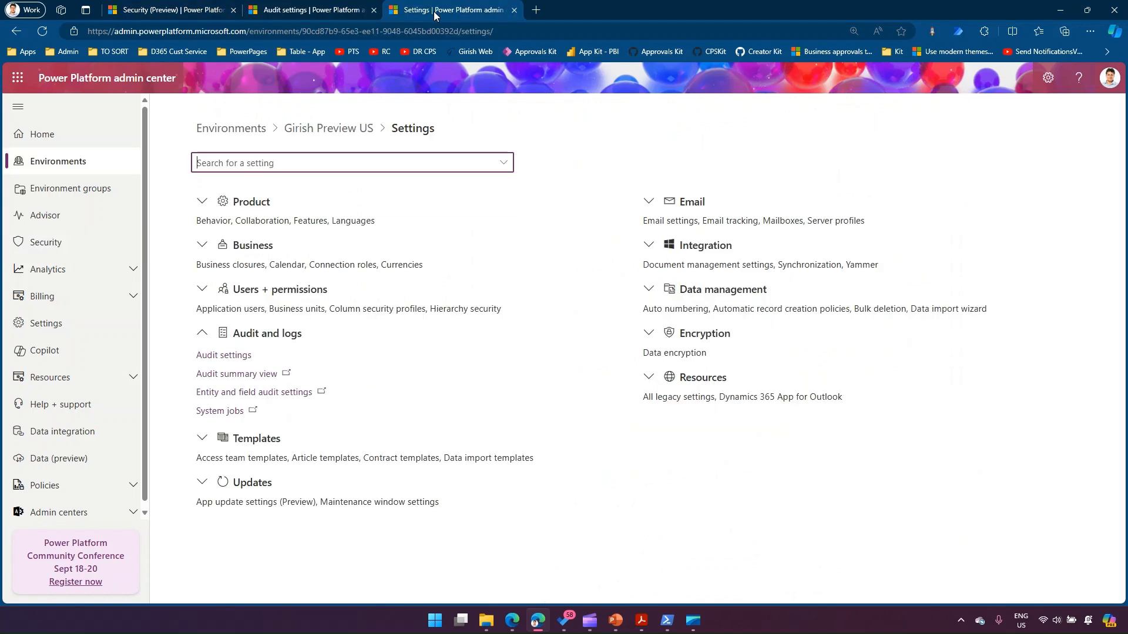
click(353, 8)
click(421, 13)
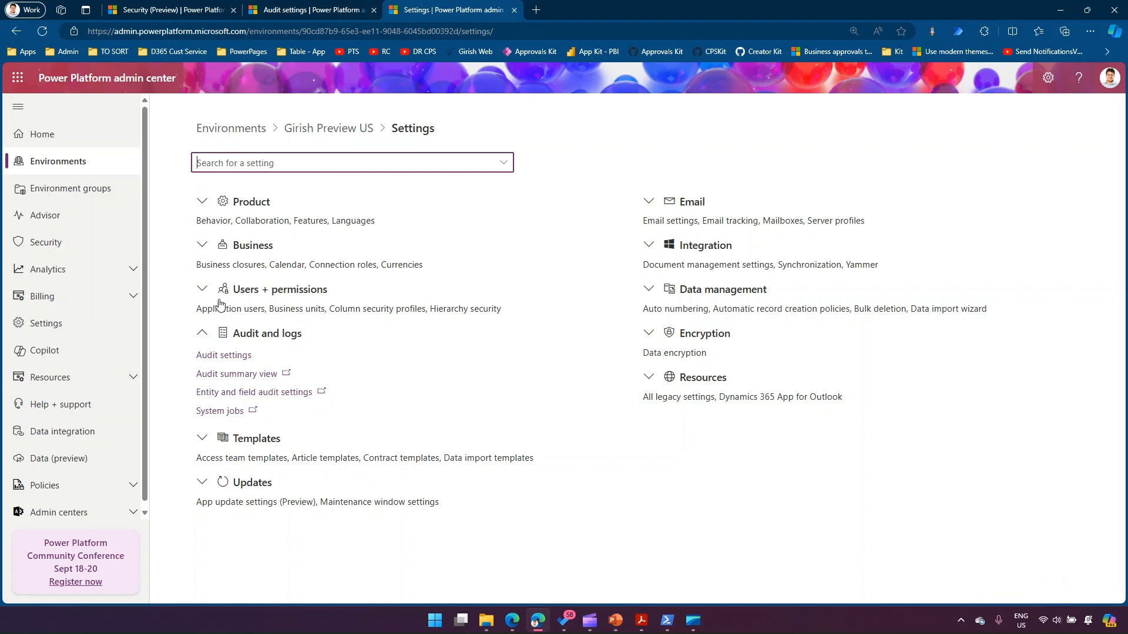
click(203, 202)
click(213, 293)
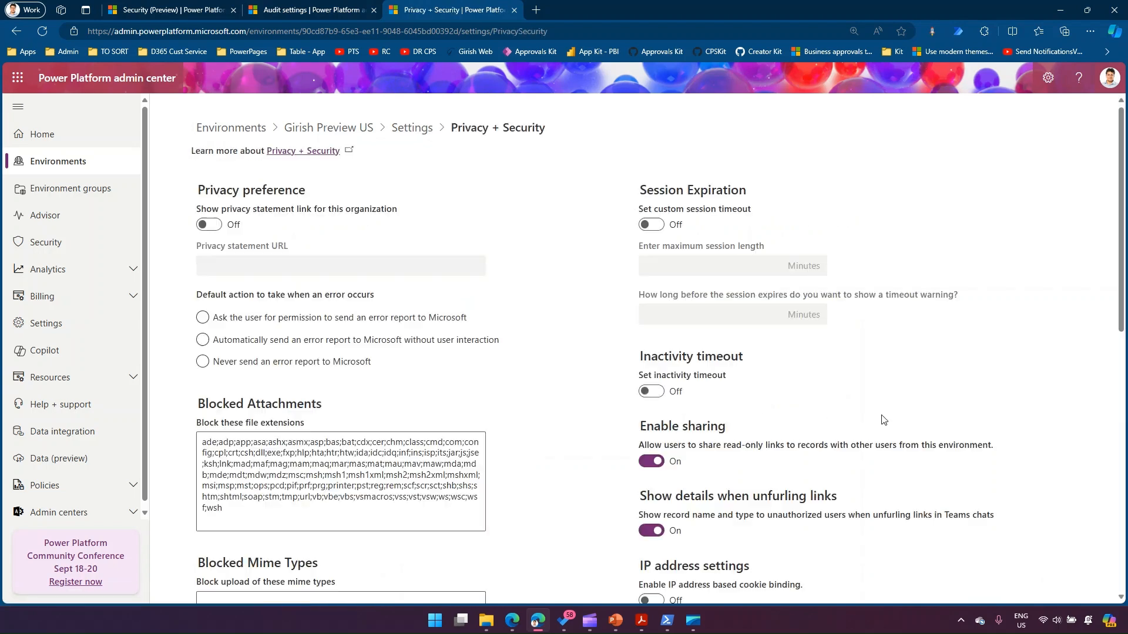
scroll(884, 420, down, 5)
scroll(885, 420, down, 1)
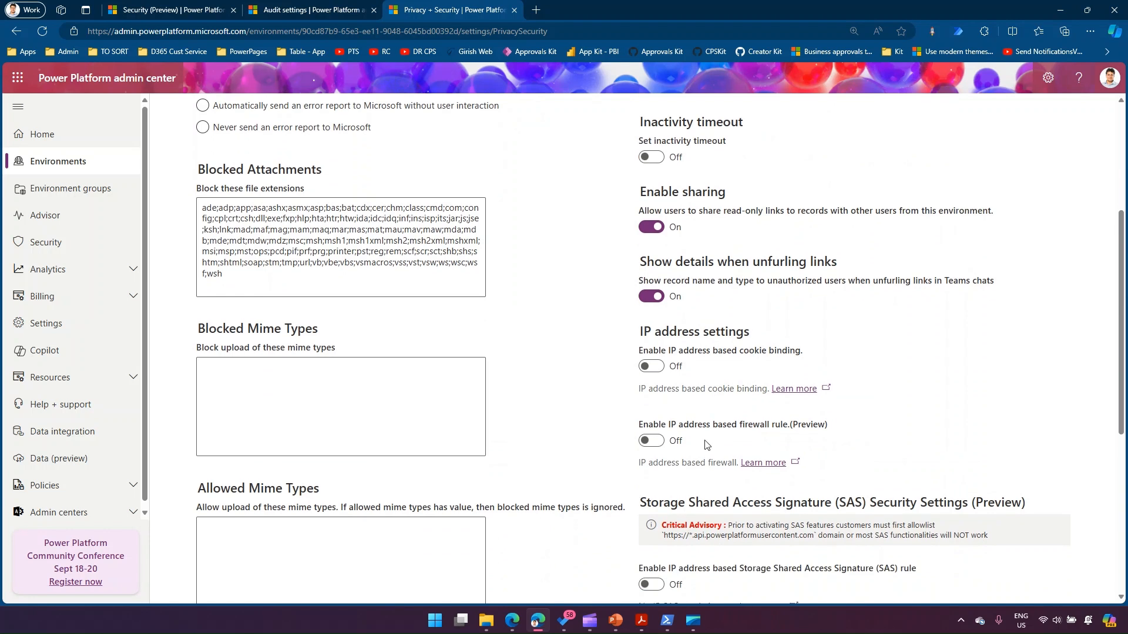
click(654, 367)
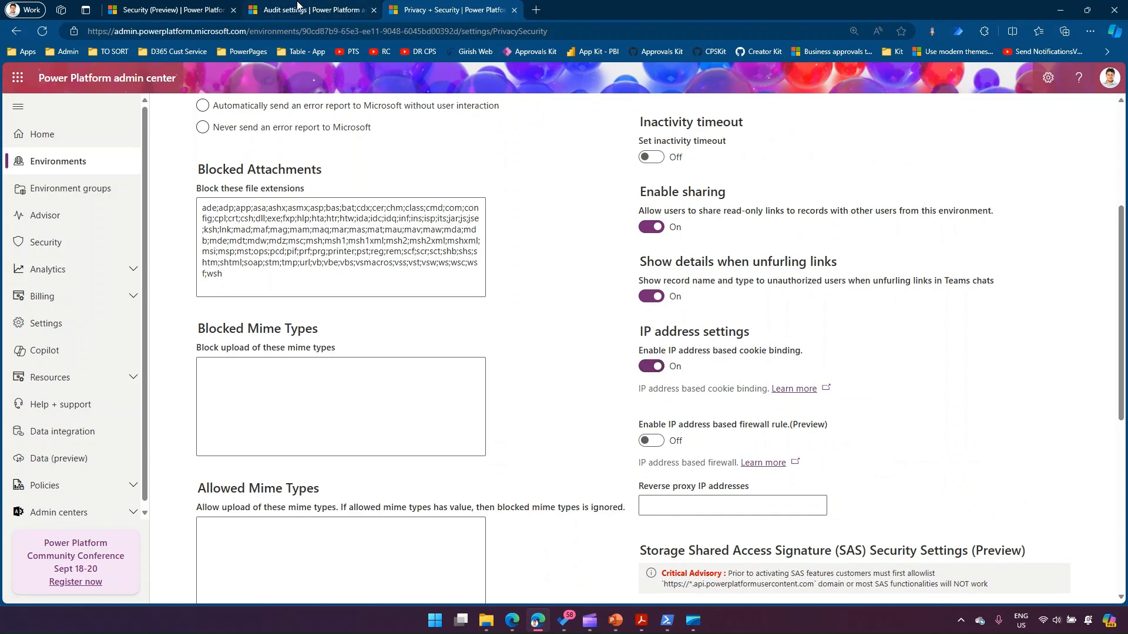
click(164, 10)
drag(688, 175, 611, 176)
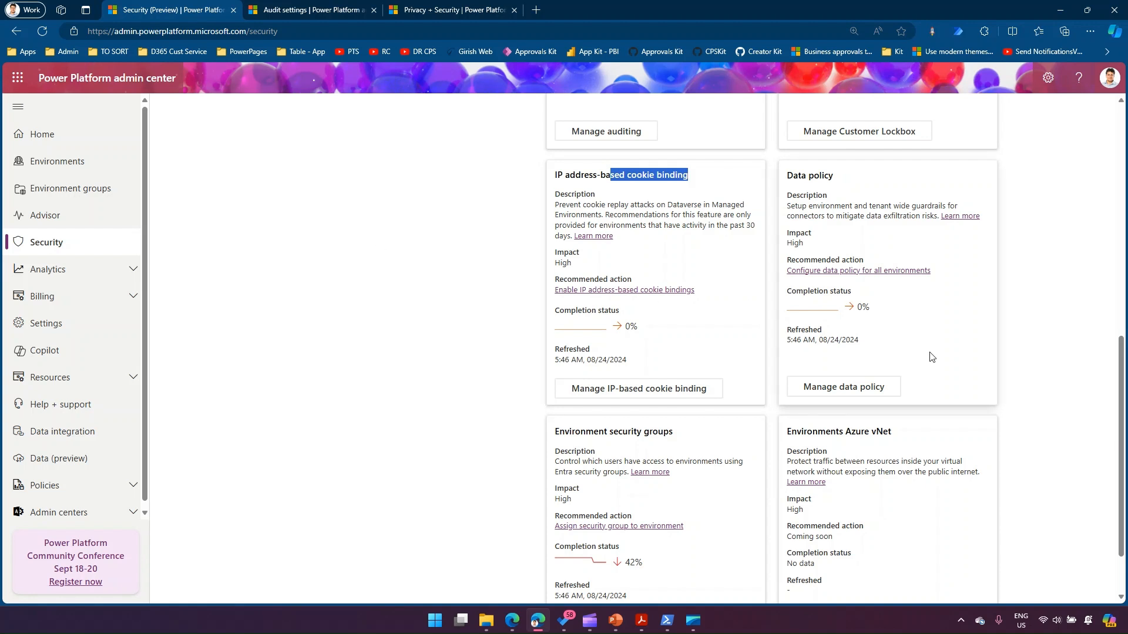
Step: Read the Environment security groups card and open security group assignment for the sandbox US Dev environment
scroll(915, 366, down, 1)
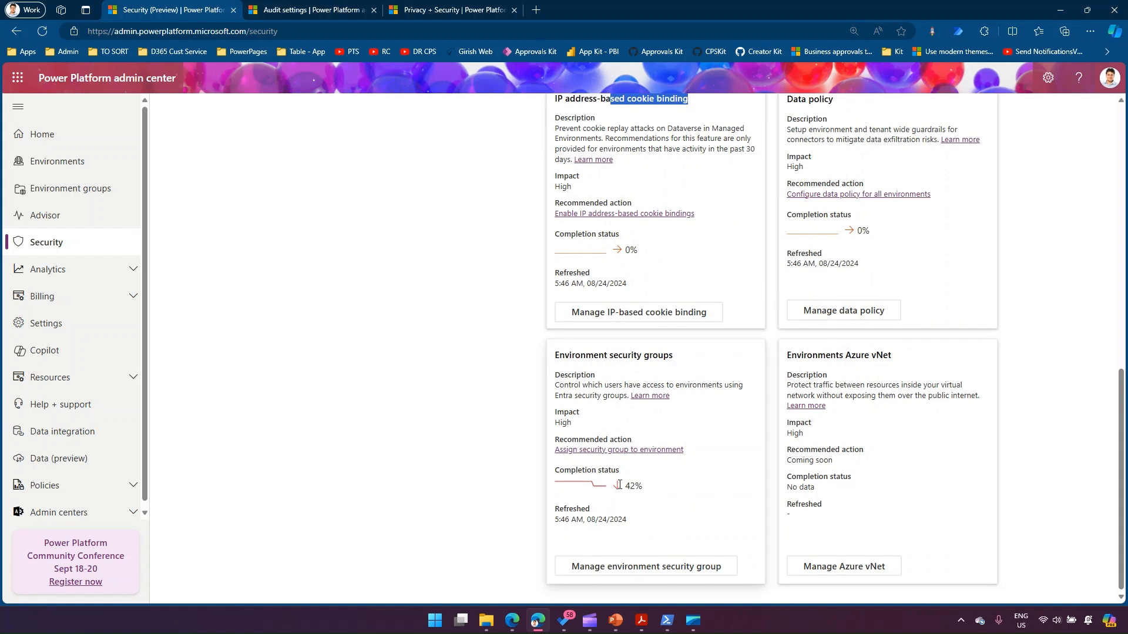
drag(625, 487, 651, 490)
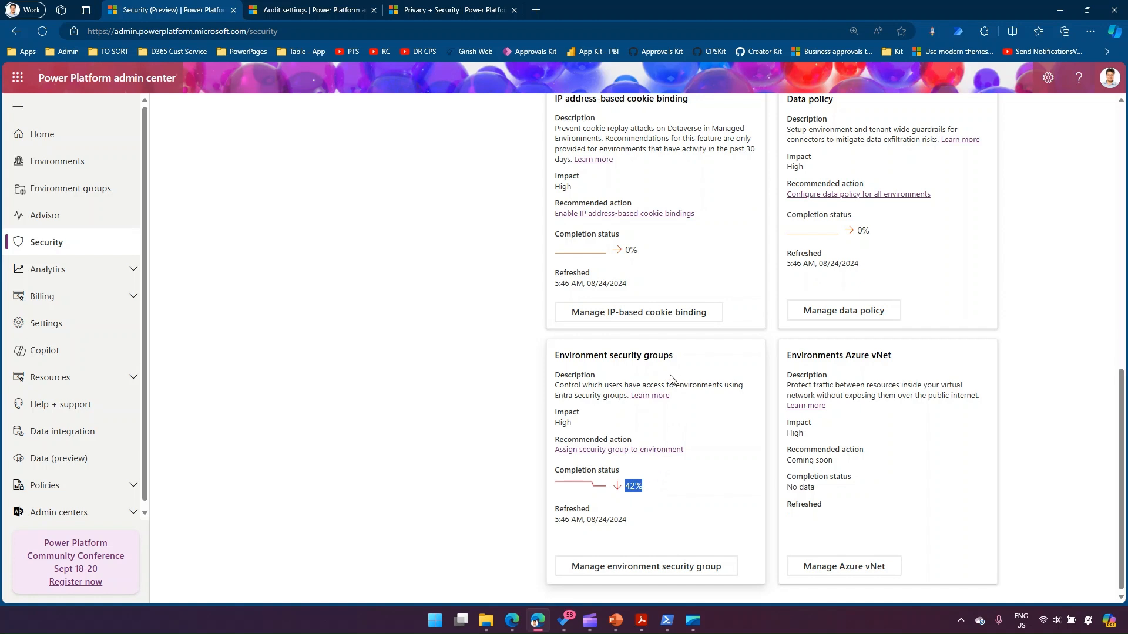
drag(556, 386, 626, 387)
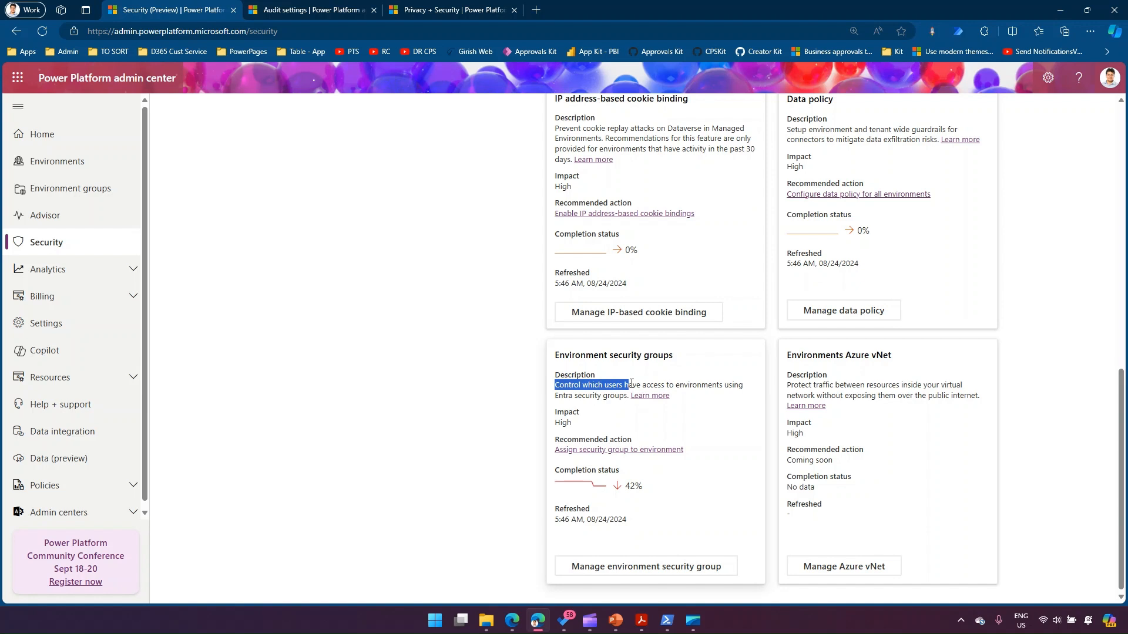
click(656, 568)
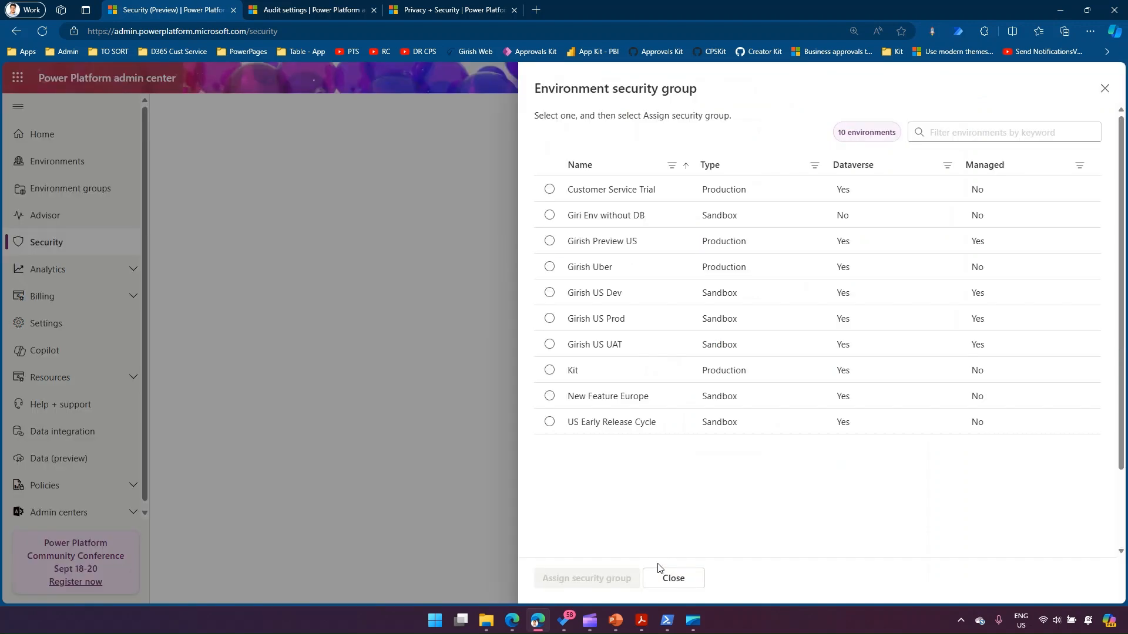
click(551, 293)
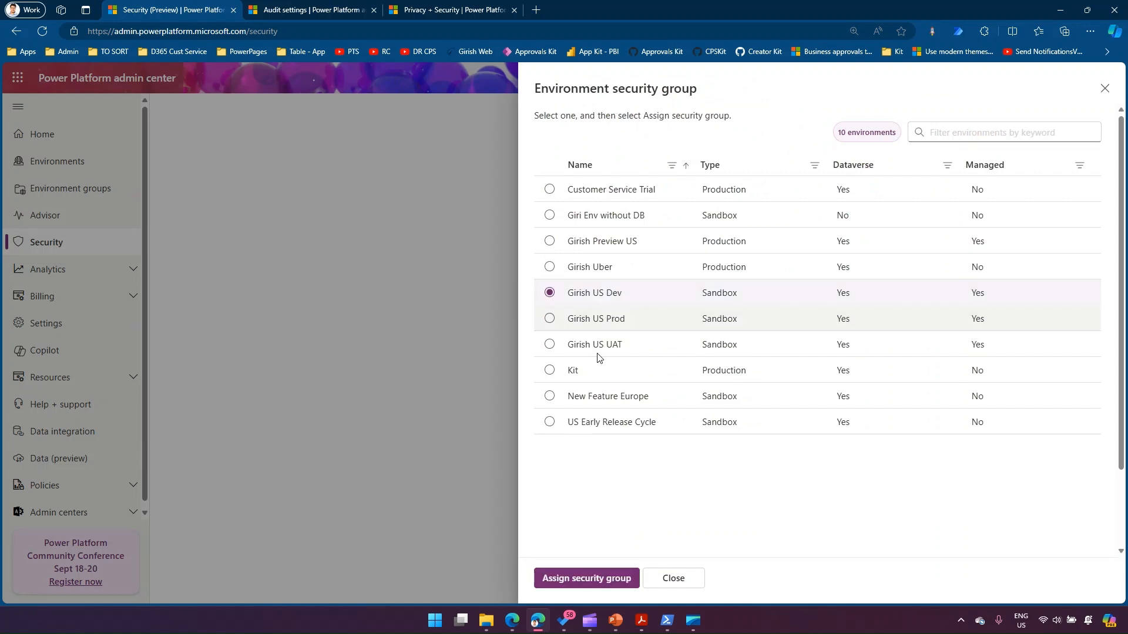
click(596, 581)
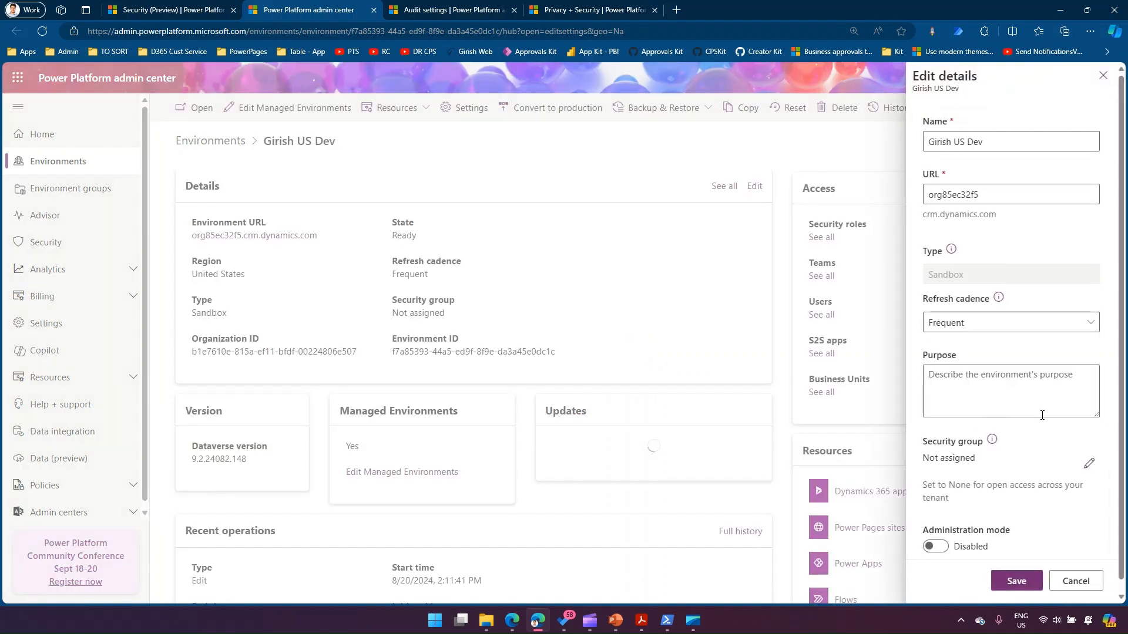
Step: Try None and 0kmlk as the US Dev environment's security group, read the access description, and close the selection without applying it
click(1089, 464)
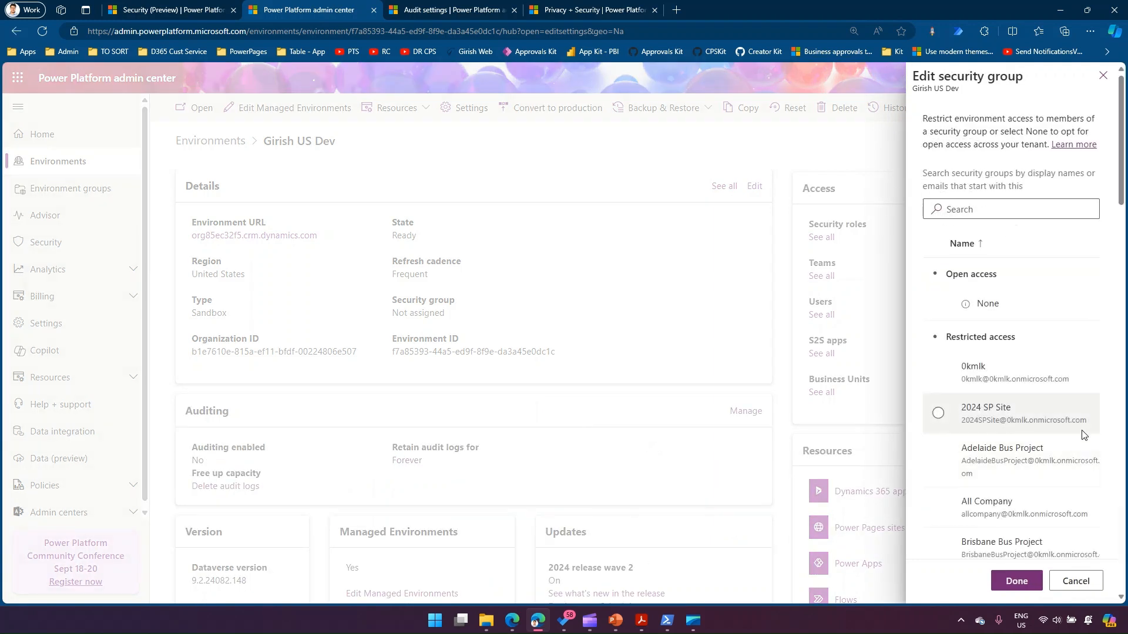
click(938, 304)
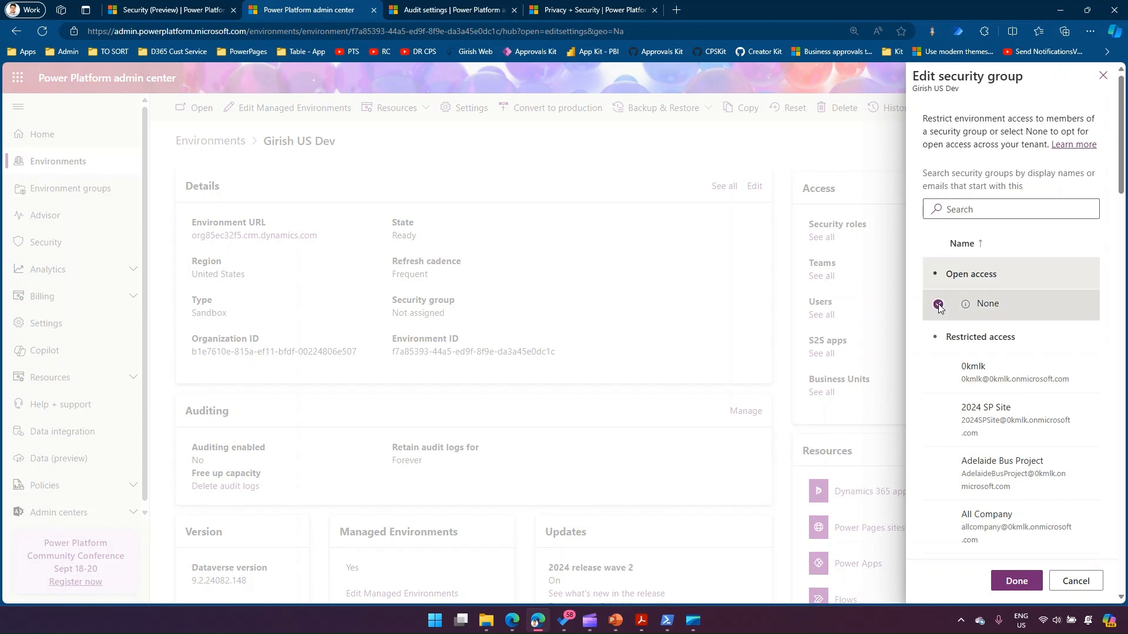
click(938, 372)
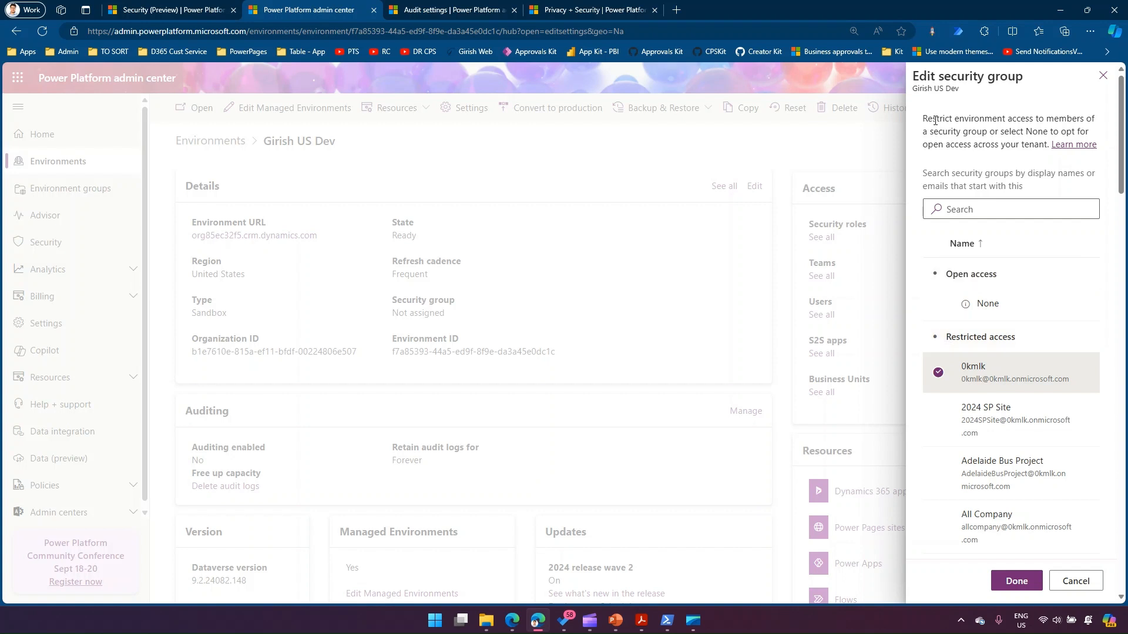
drag(923, 120, 1035, 141)
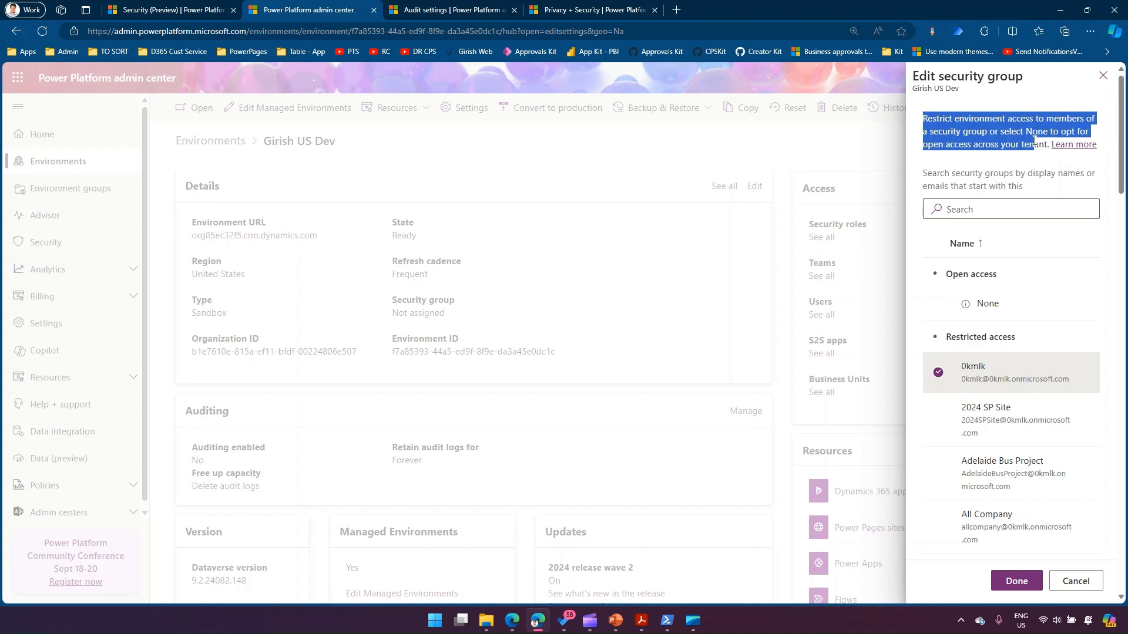
click(939, 374)
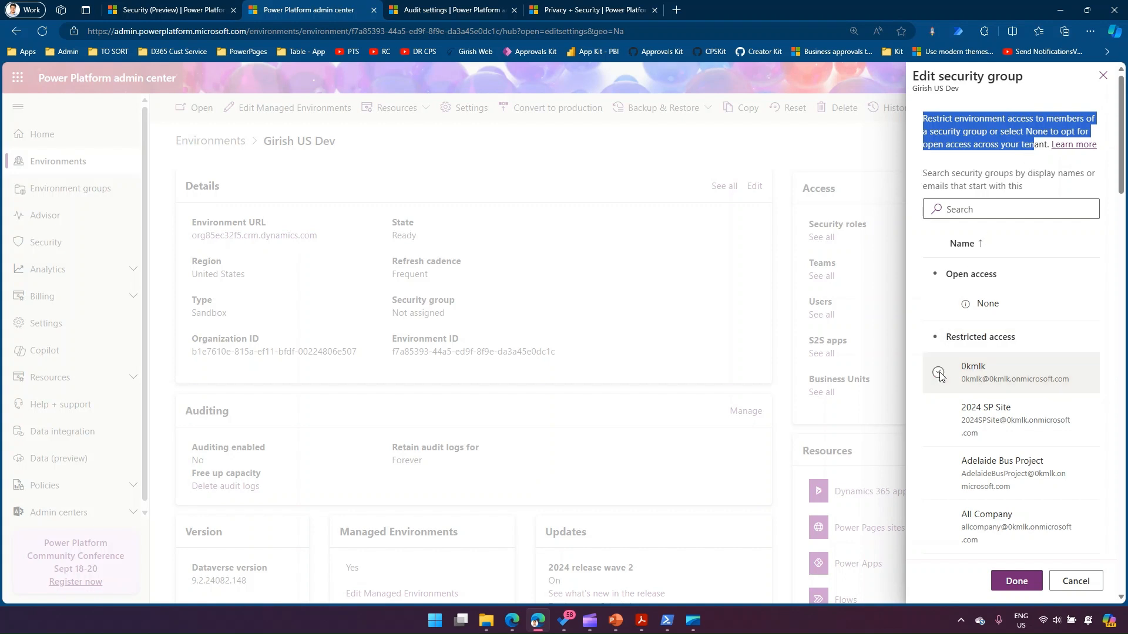
click(1102, 76)
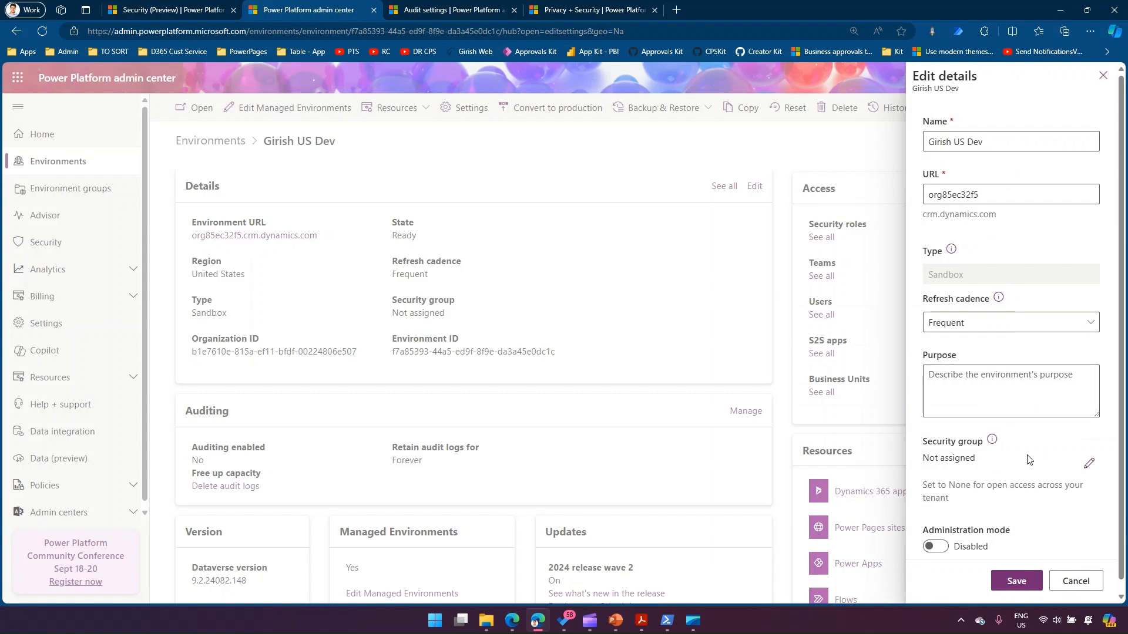
Step: Choose sec3 as the US Dev environment's security group, cancel the edit, and return to the Security page's cards
click(1090, 465)
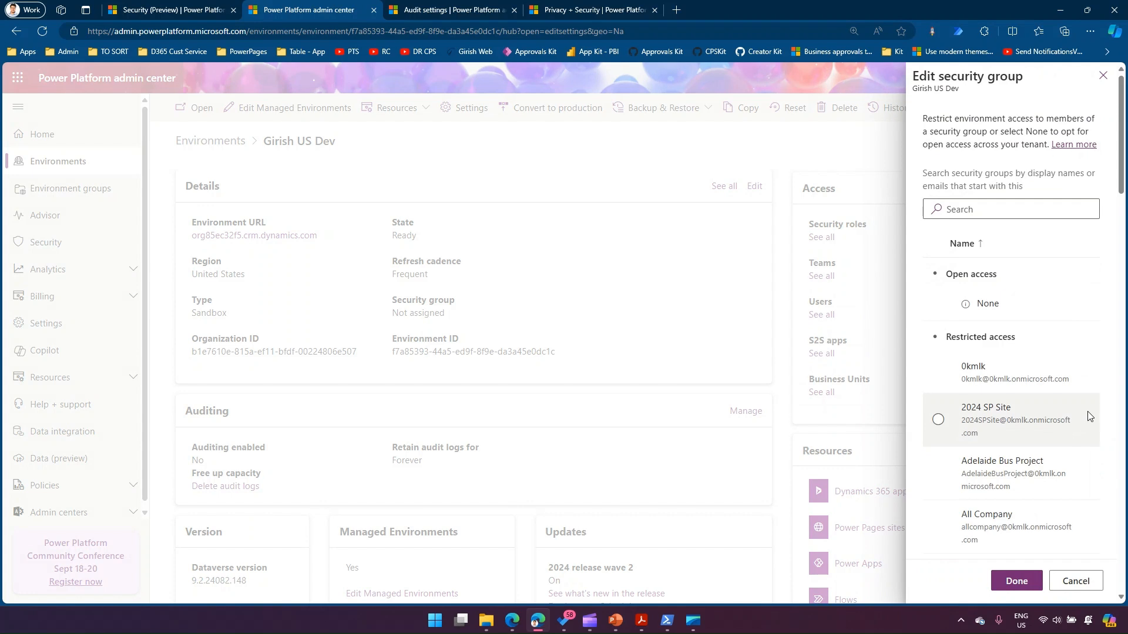
drag(1121, 186, 1114, 215)
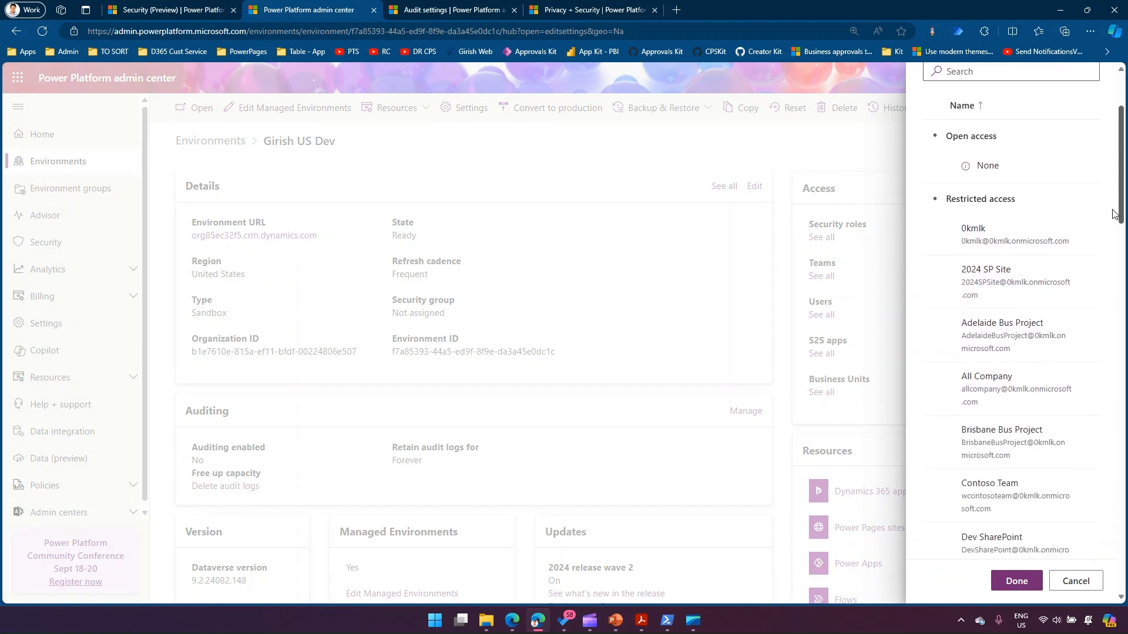
drag(1113, 215, 1103, 520)
scroll(1103, 520, down, 5)
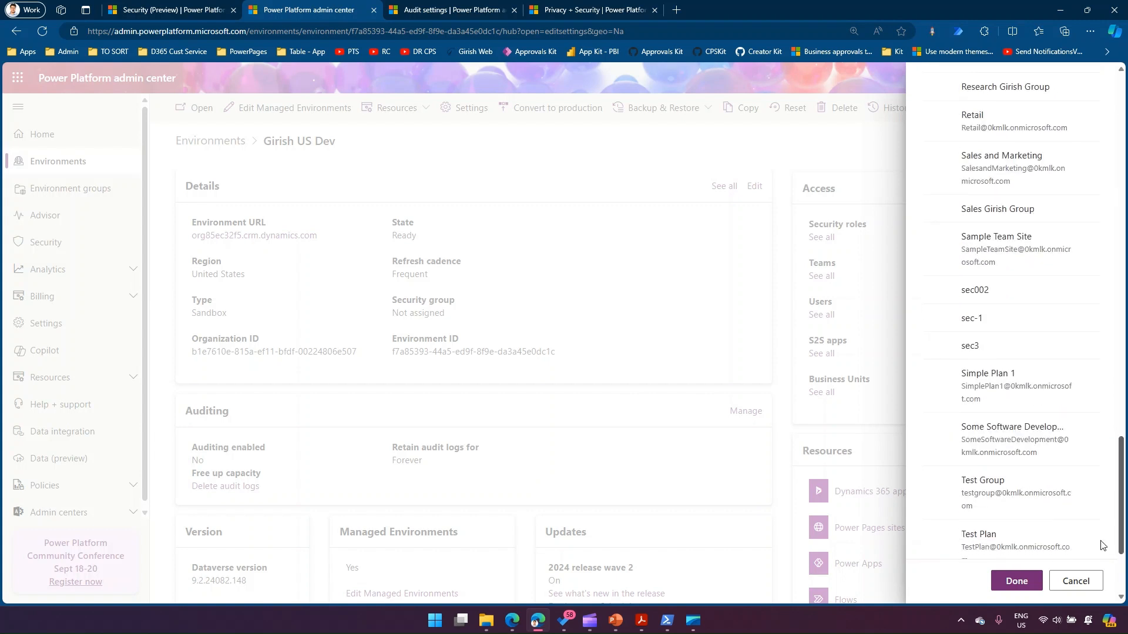
click(938, 318)
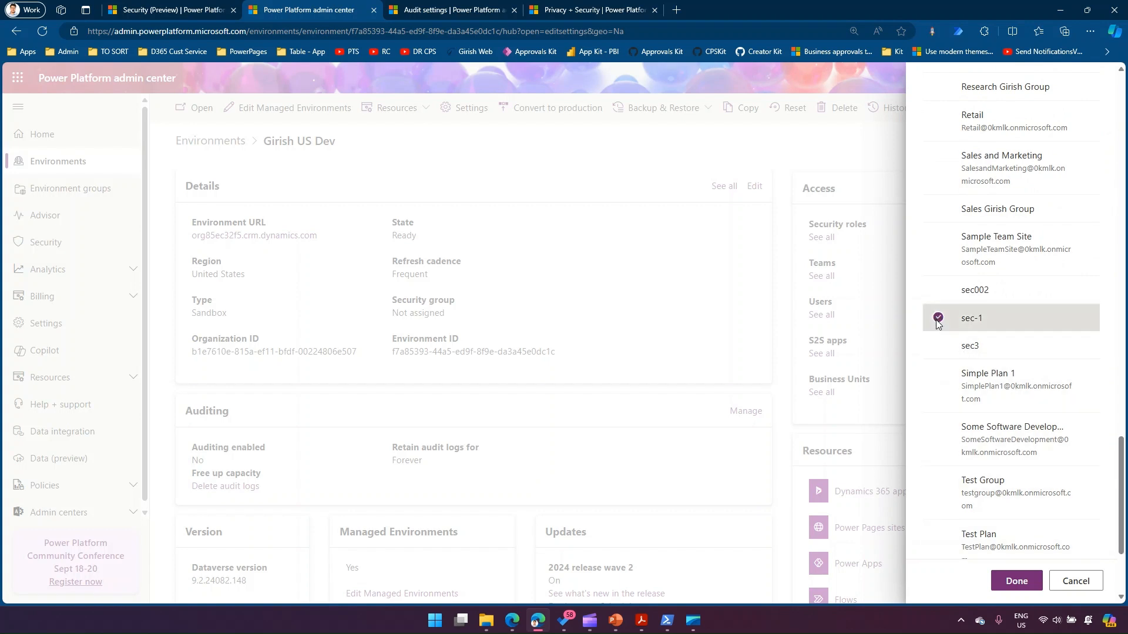
click(938, 346)
drag(1124, 479, 1123, 126)
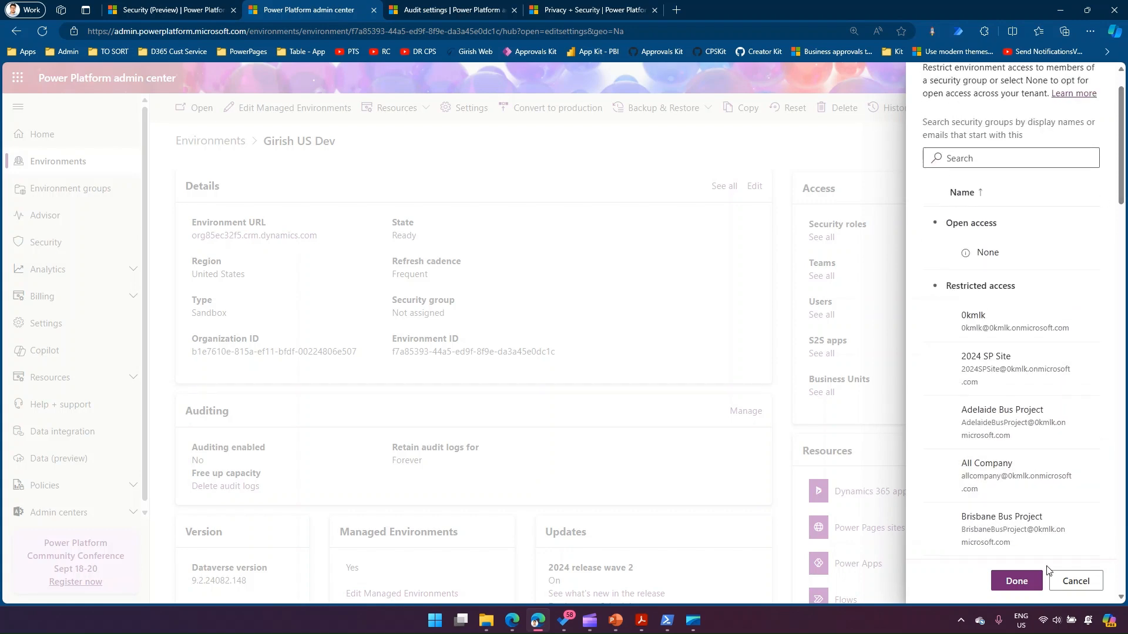
click(1034, 582)
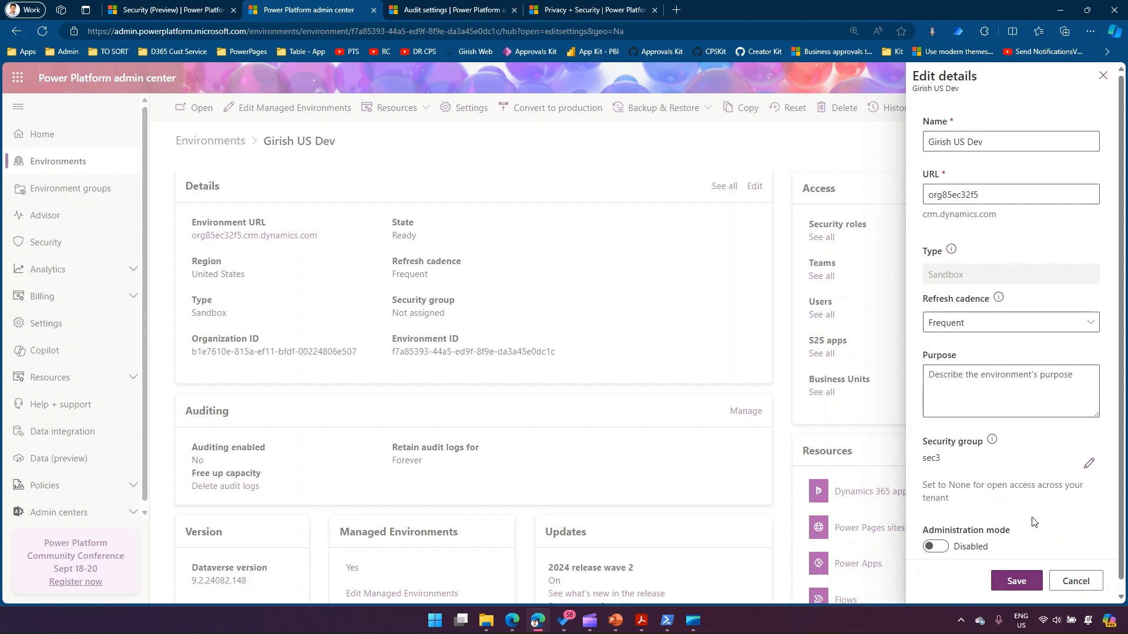
click(1073, 583)
click(172, 8)
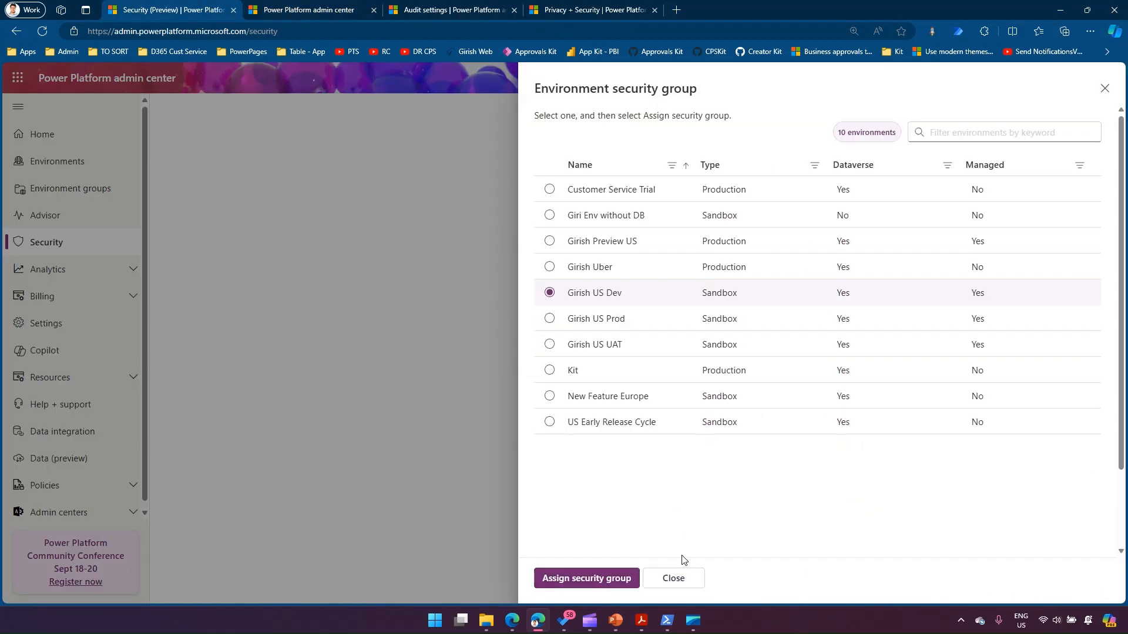
click(674, 579)
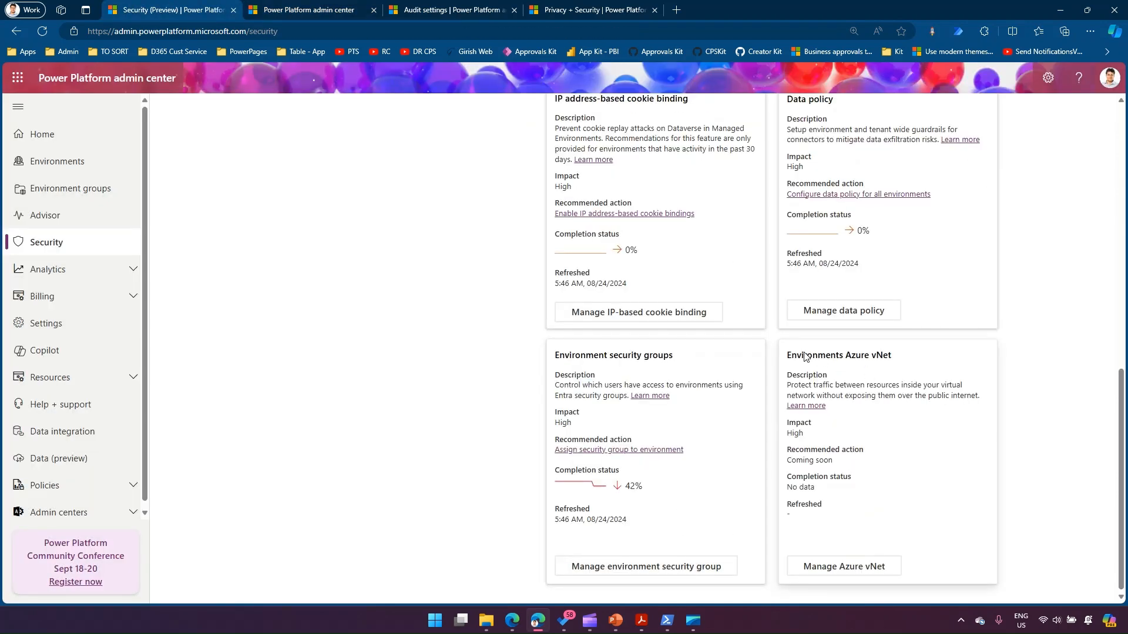
Step: Read the Environments Azure vNet card's description and open Azure vNet management
drag(804, 356, 892, 355)
drag(789, 387, 958, 388)
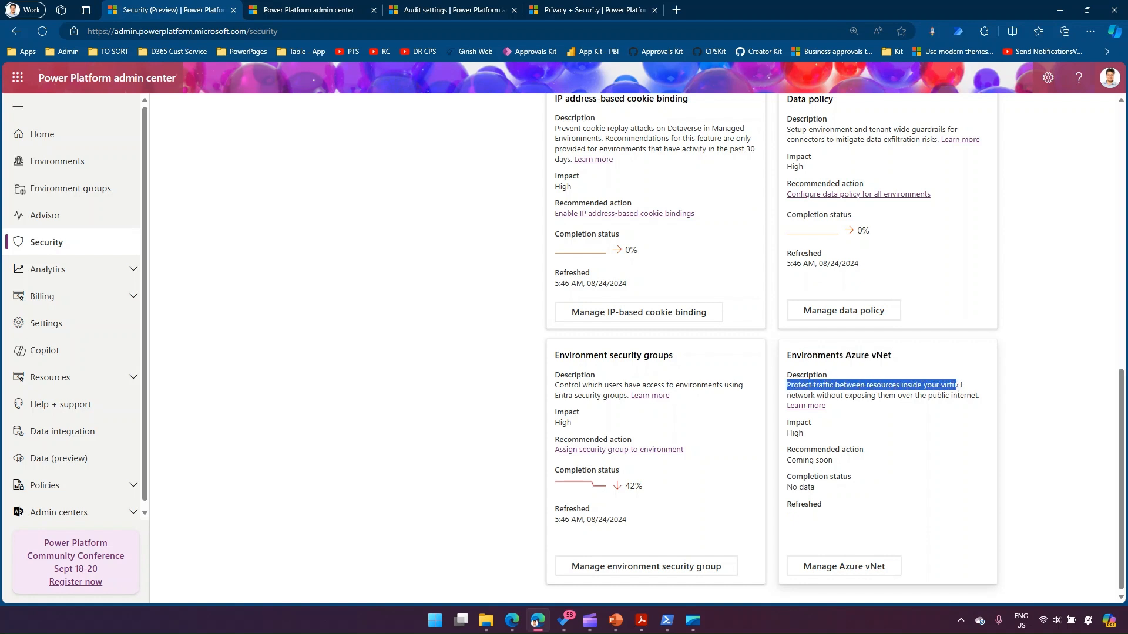
drag(844, 397, 987, 401)
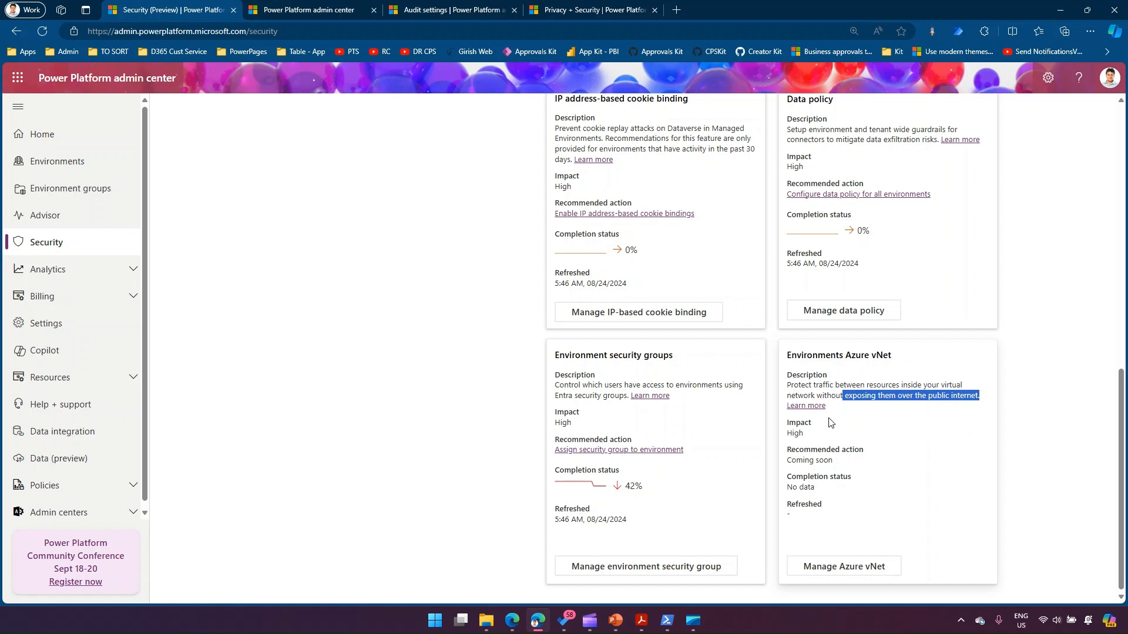
click(850, 569)
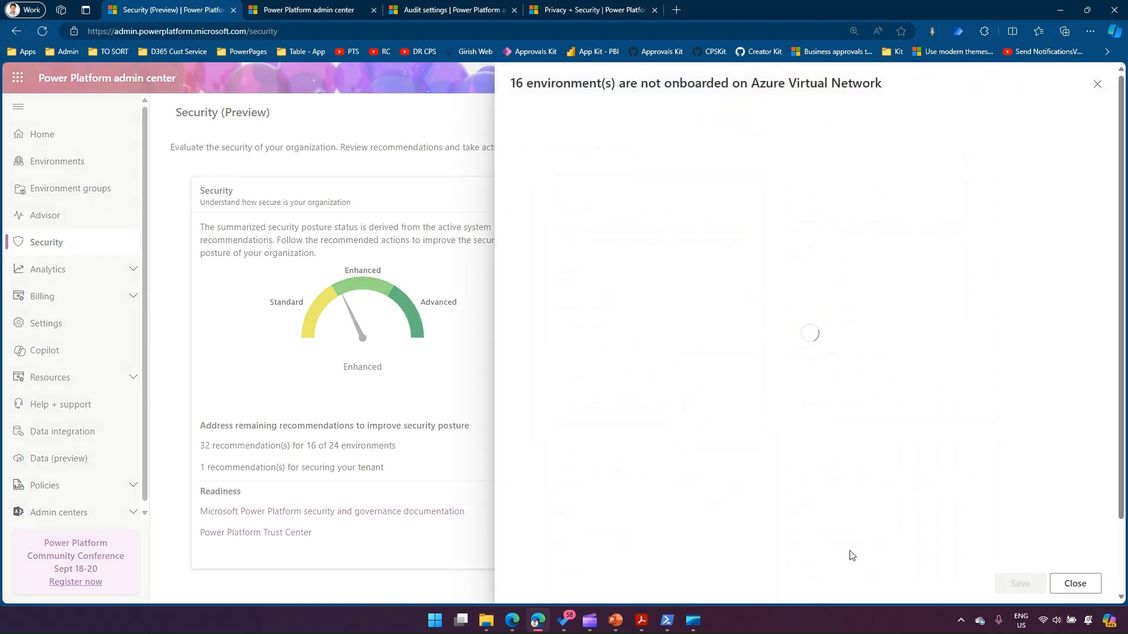
Step: Read the Azure Virtual Network onboarding heading and the access notice below it, and close Azure vNet management
drag(595, 83, 839, 103)
click(855, 87)
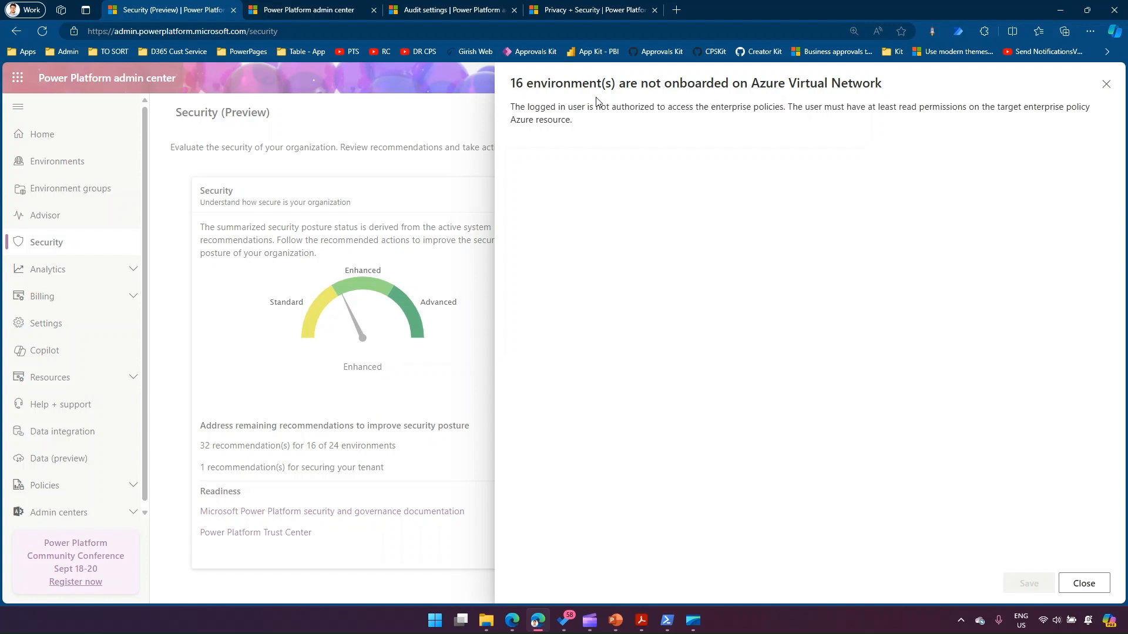
drag(535, 107, 695, 107)
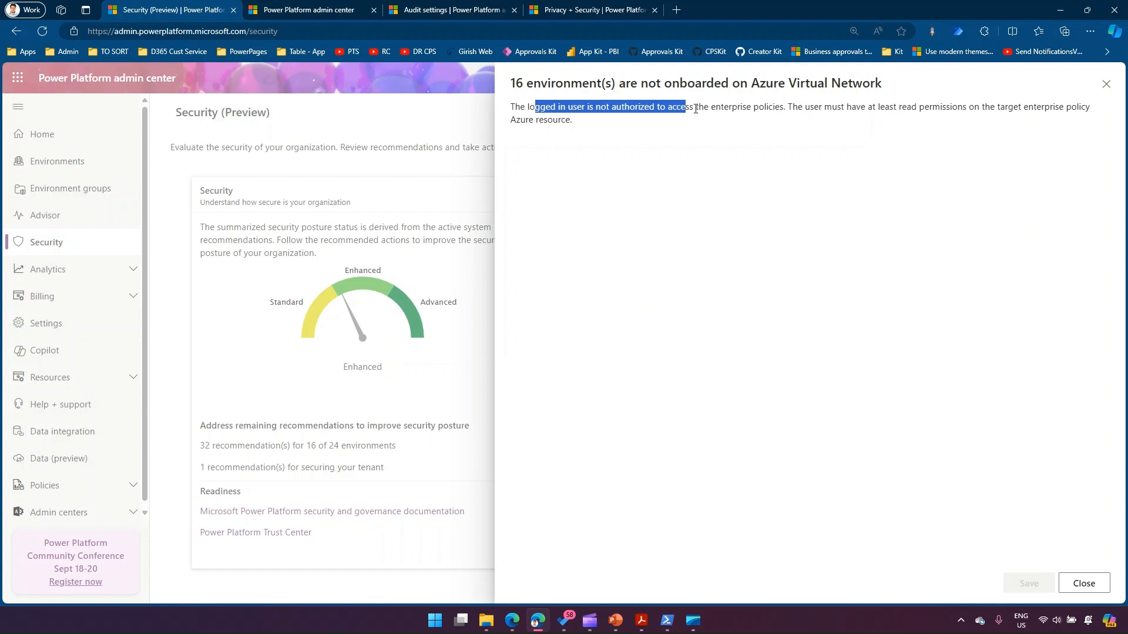
click(1107, 85)
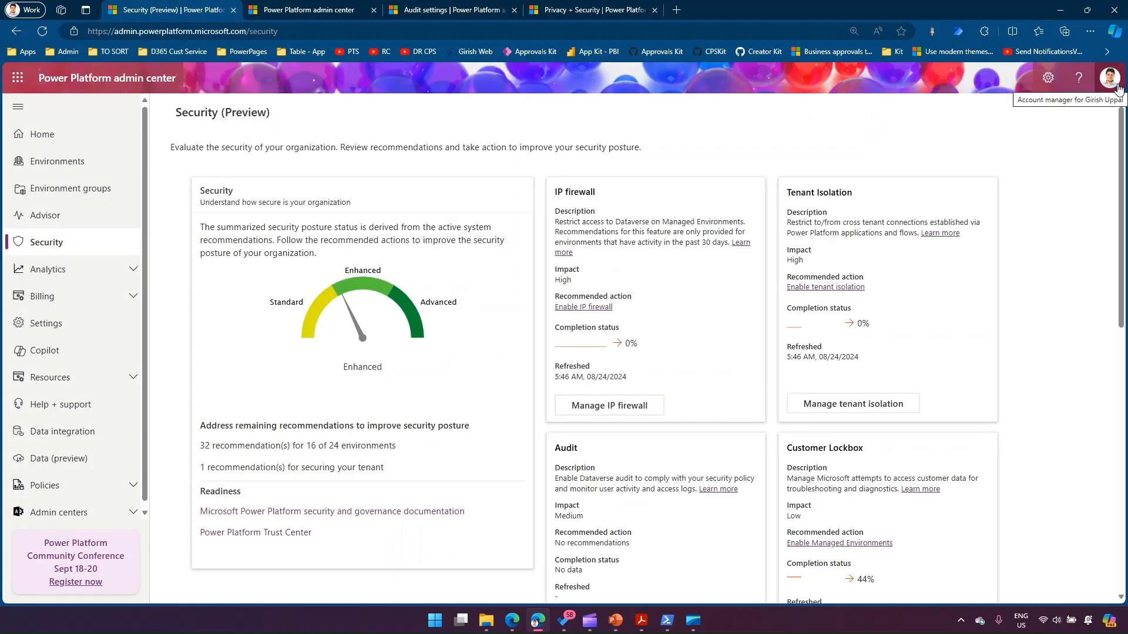
Step: Review all the Security page's cards, and compare them with the US Dev environment's details page before returning
scroll(975, 273, down, 6)
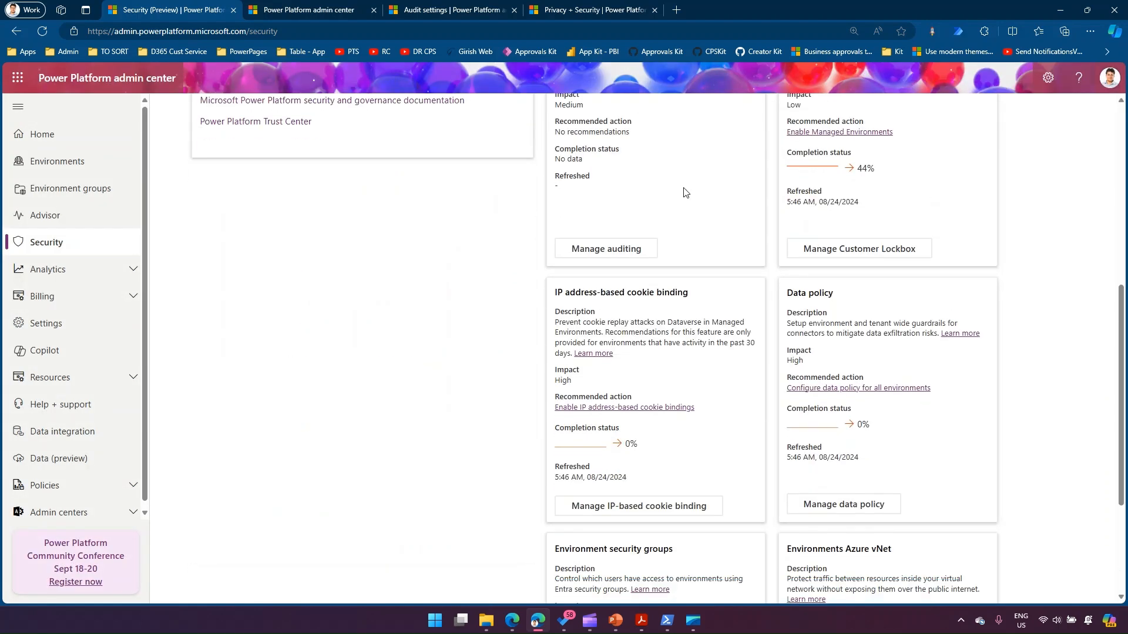
scroll(811, 247, down, 3)
scroll(583, 368, up, 4)
scroll(590, 342, up, 7)
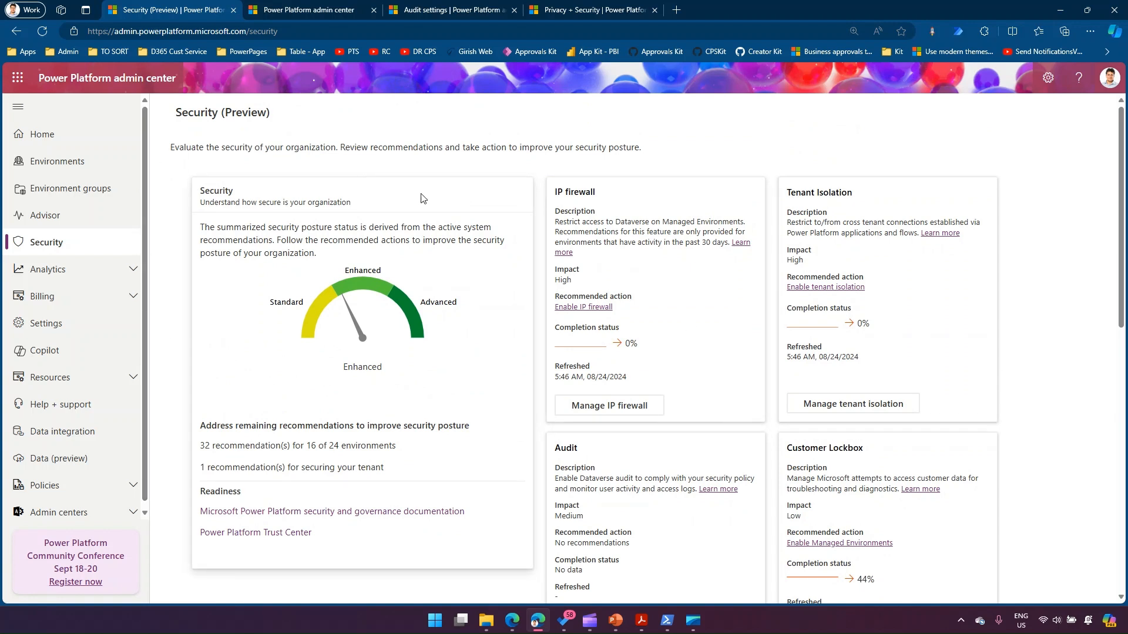
click(323, 8)
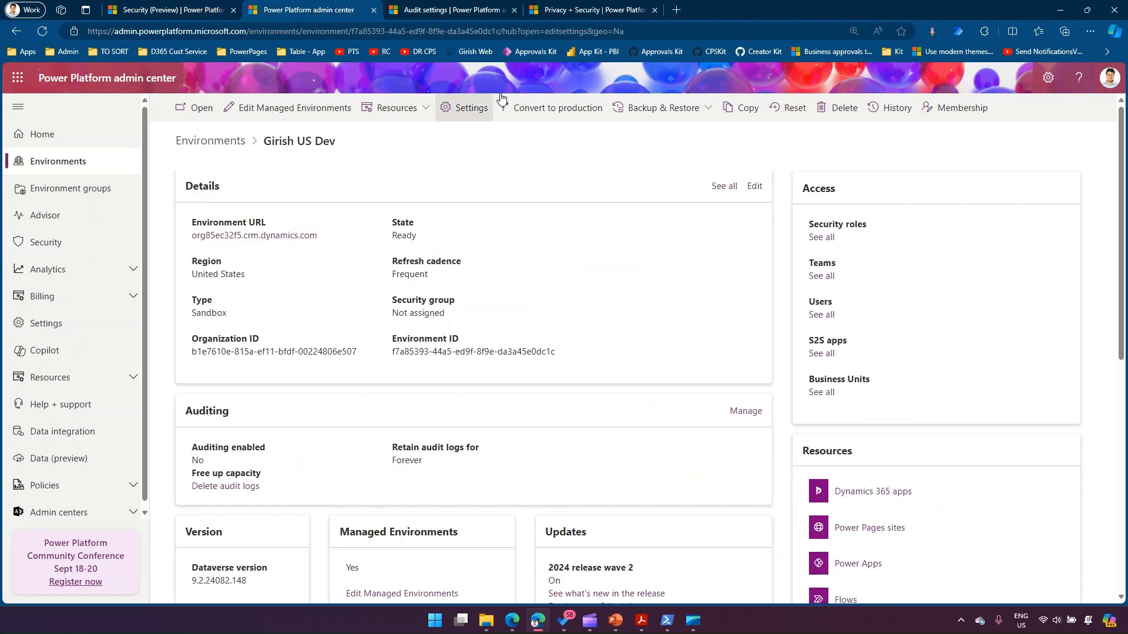
click(167, 10)
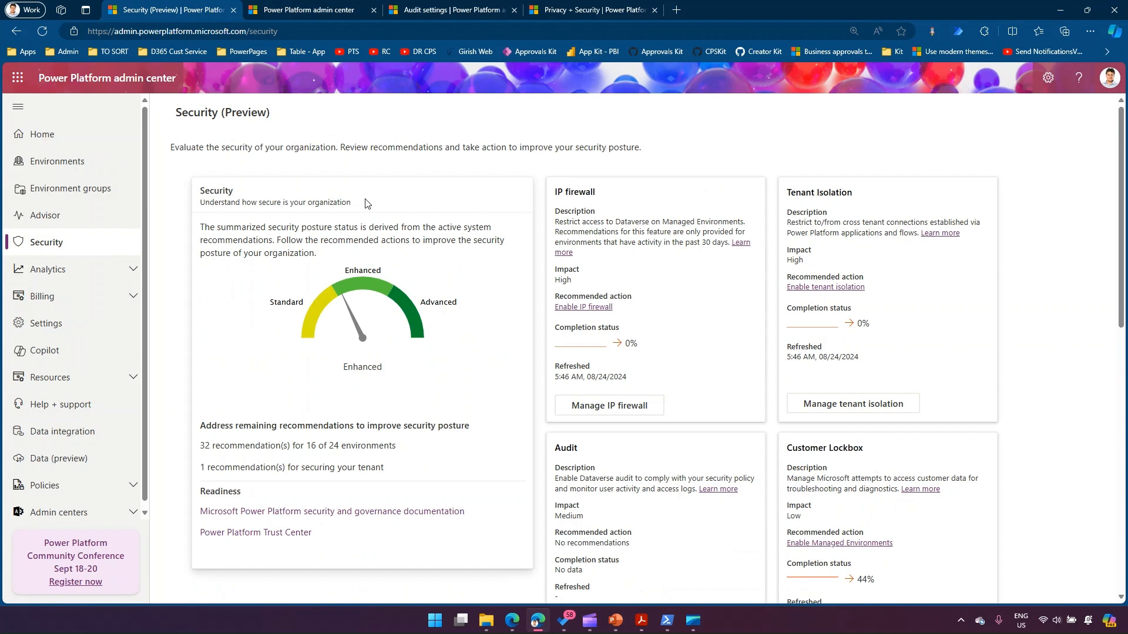
Step: Examine the completion status on the IP firewall and Tenant Isolation cards, and on the remaining cards through Environments Azure vNet
drag(557, 330, 719, 341)
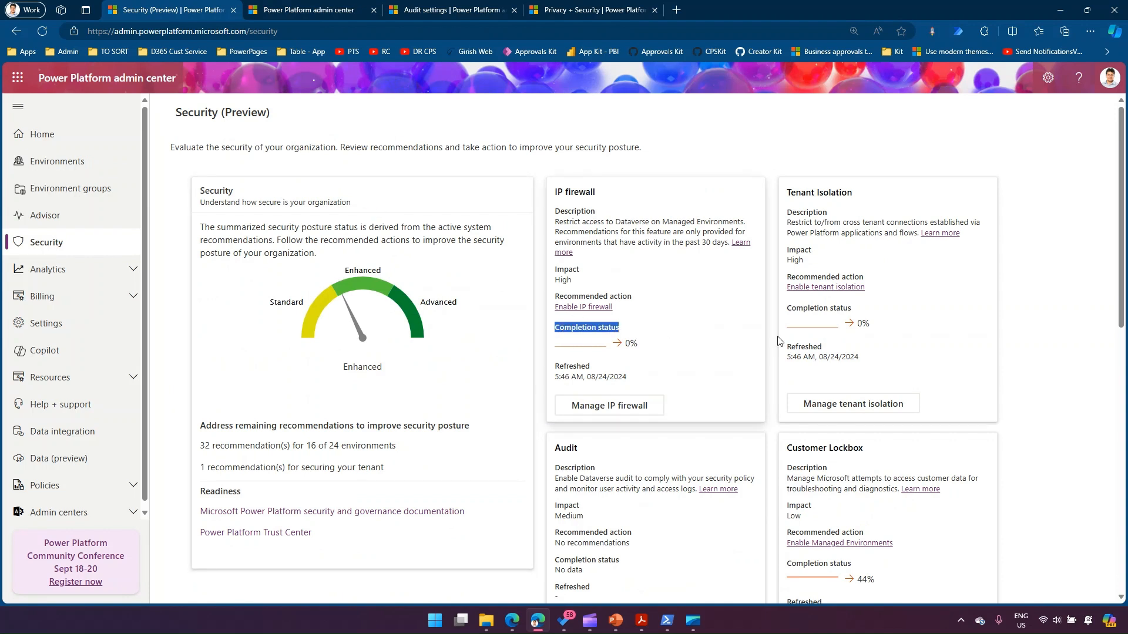
drag(797, 310, 866, 315)
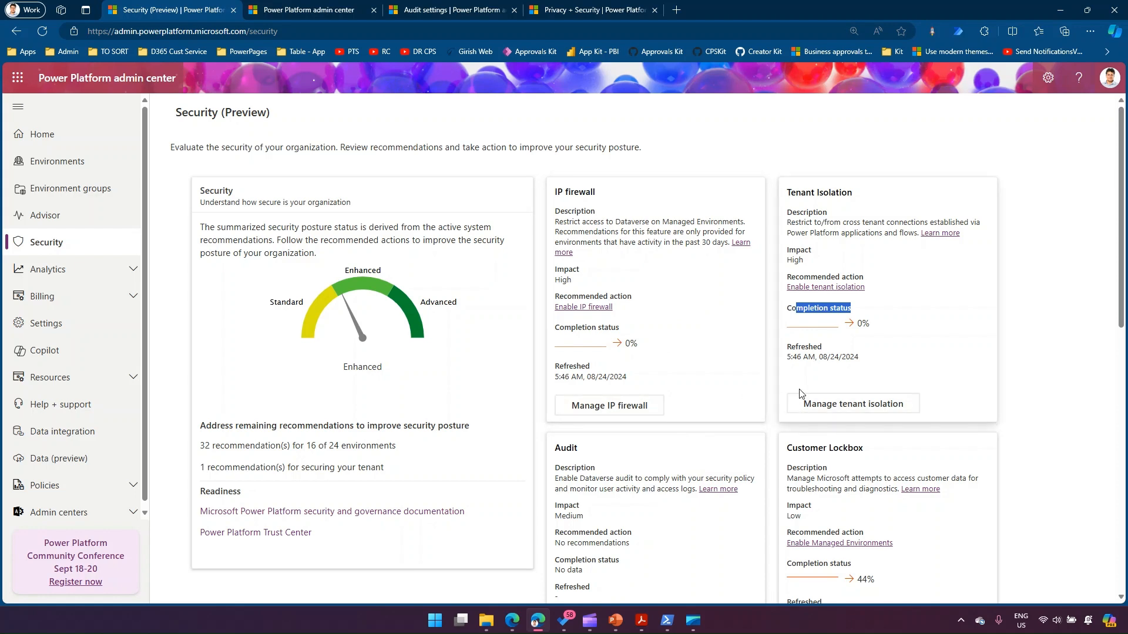
scroll(797, 403, down, 4)
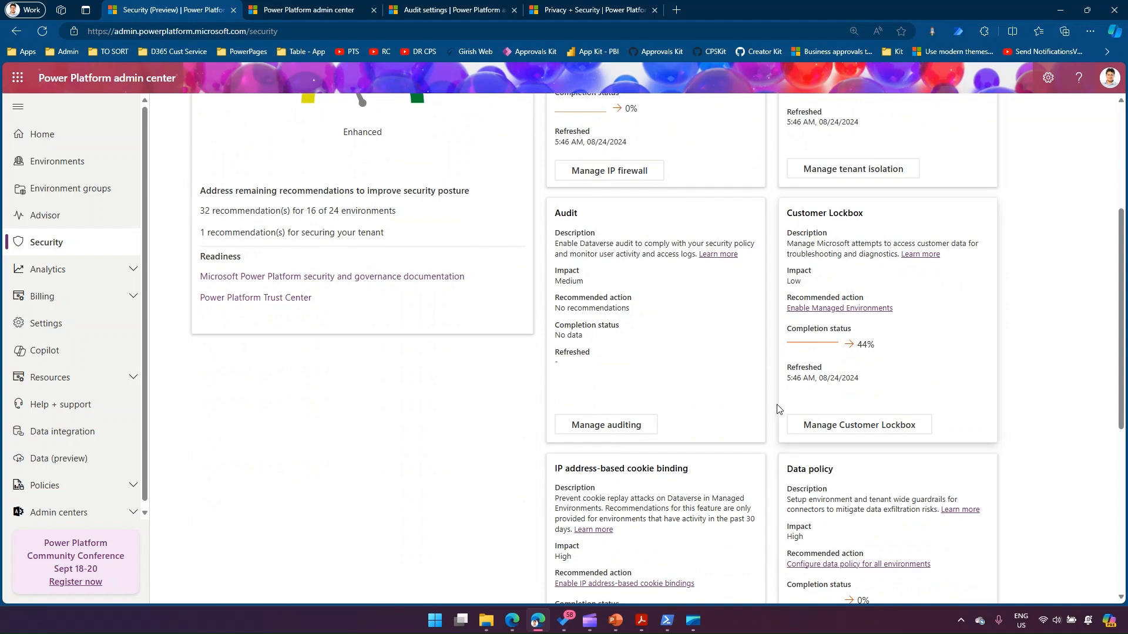
scroll(765, 410, down, 4)
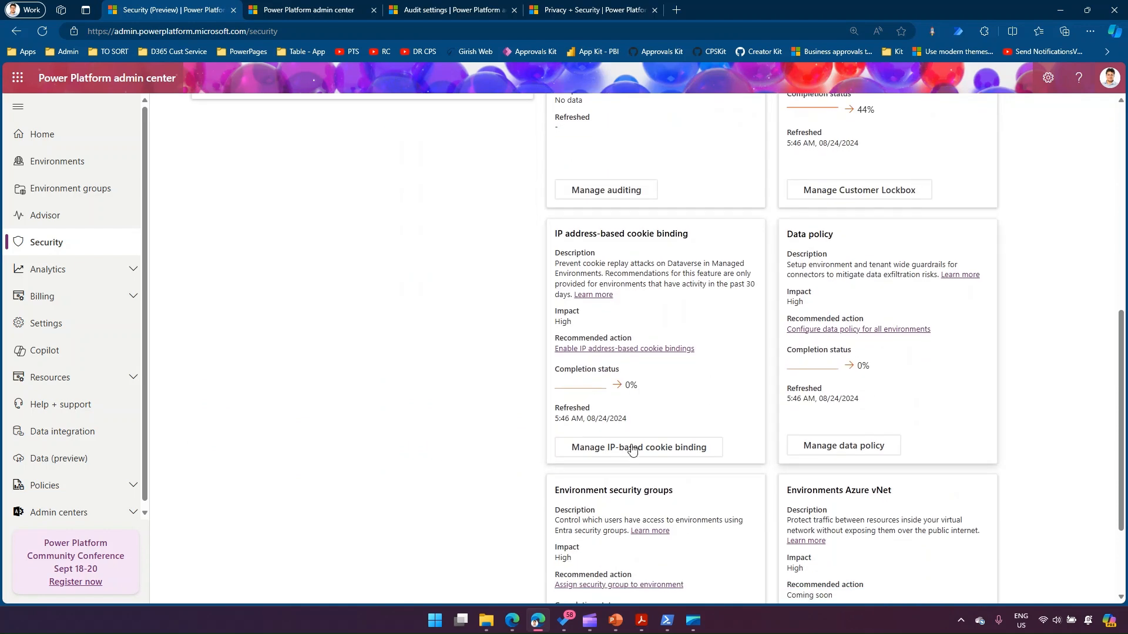
scroll(772, 443, down, 3)
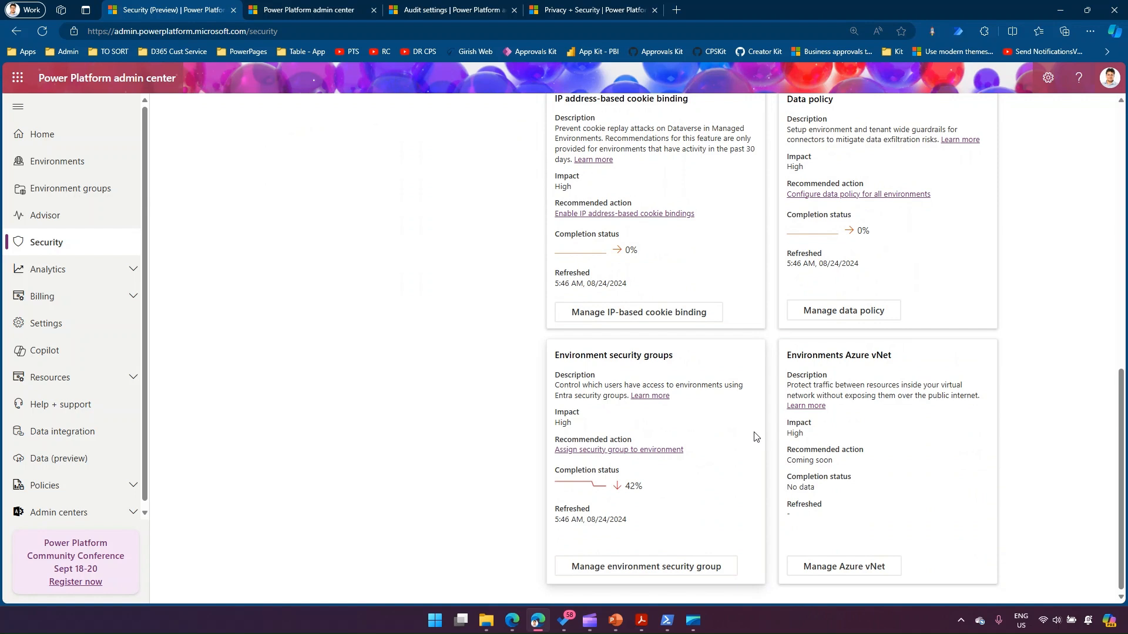